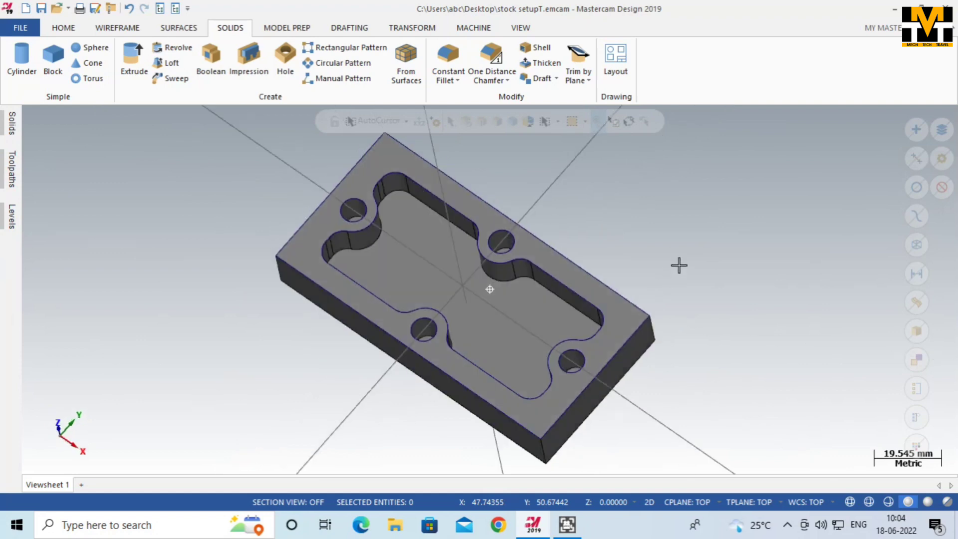
Select the four outer boundary edges of the plate's top face.
scroll(451, 255, up, 3)
scroll(359, 196, down, 3)
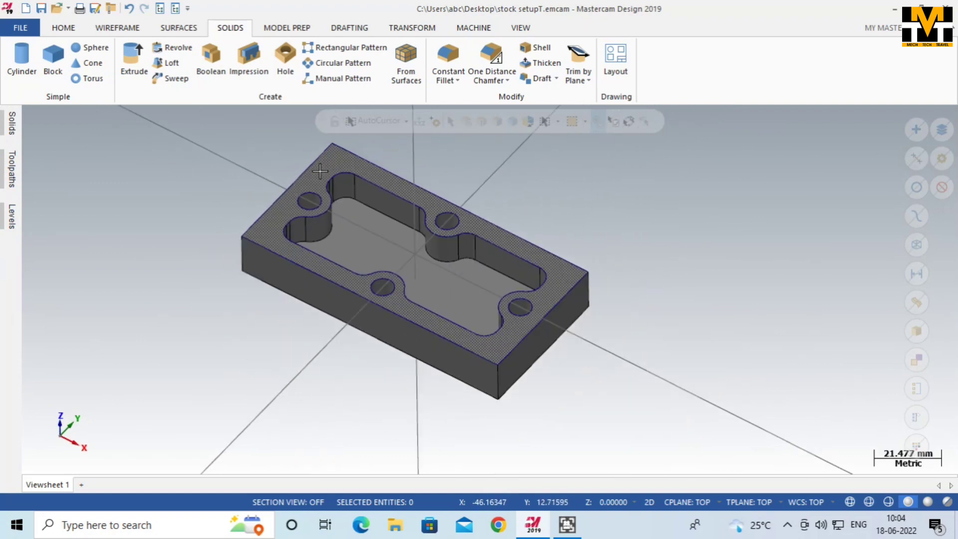
click(267, 238)
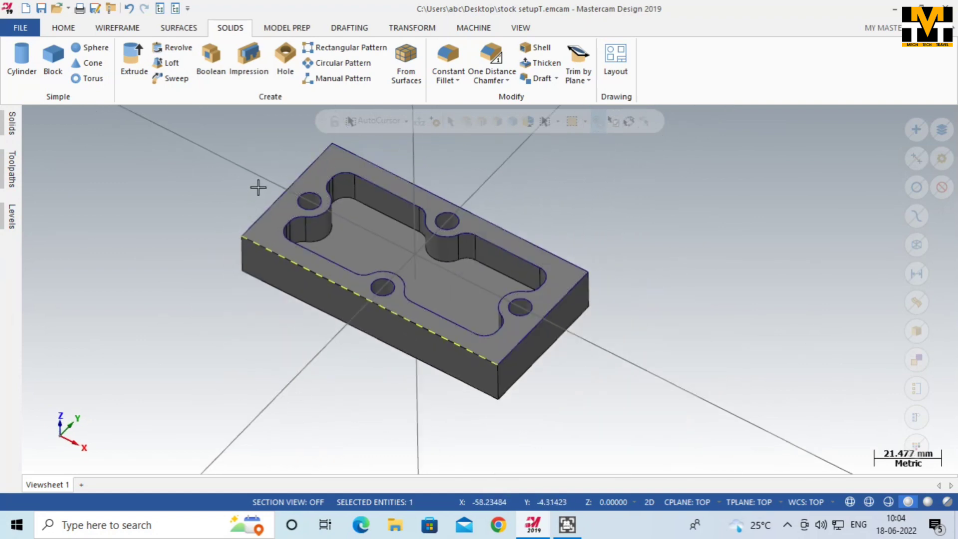
click(274, 203)
click(385, 170)
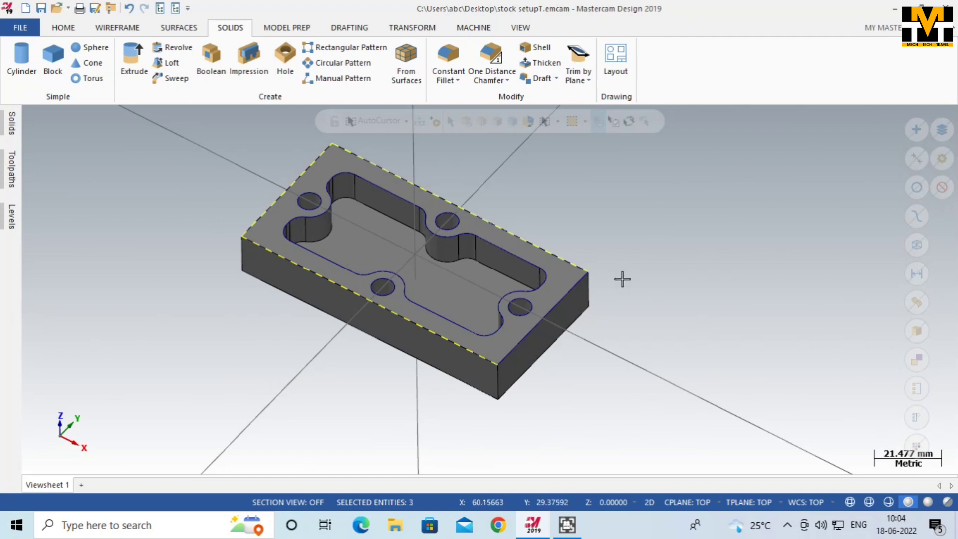
click(583, 283)
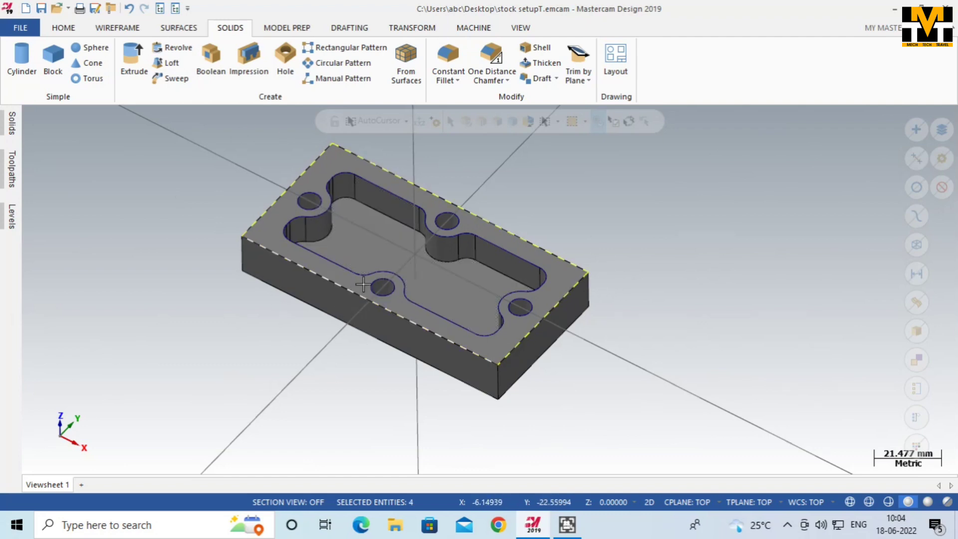
Examine the plate's inner pocket contour, its four holes and the outer boundary from several angles.
scroll(435, 252, up, 3)
scroll(465, 448, down, 4)
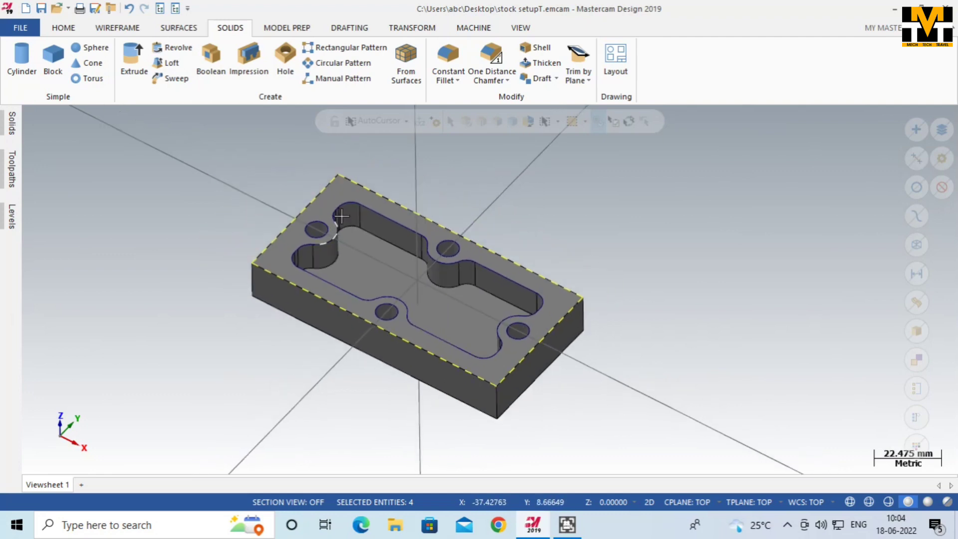
scroll(341, 215, up, 3)
scroll(514, 399, down, 3)
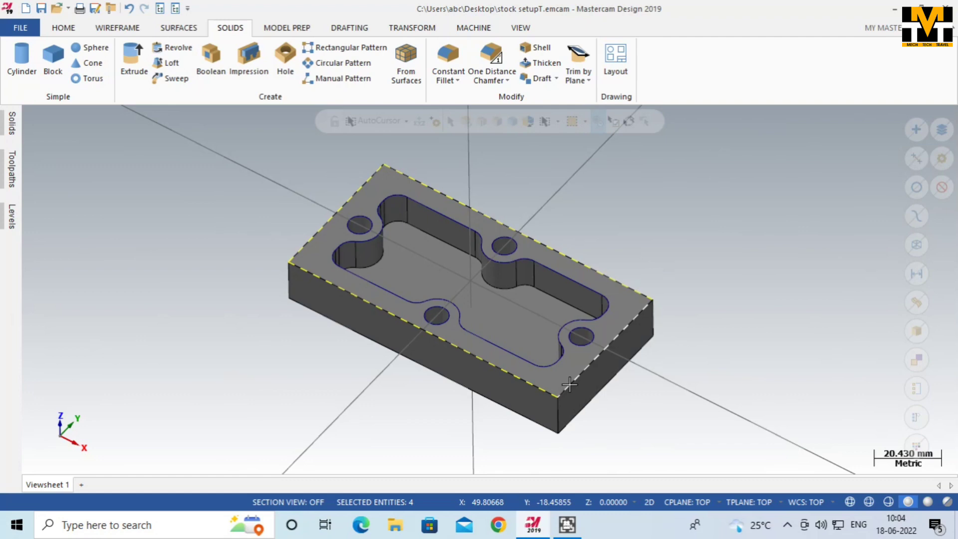
mouse_move(661, 270)
middle_down()
mouse_move(668, 245)
mouse_move(642, 261)
middle_up()
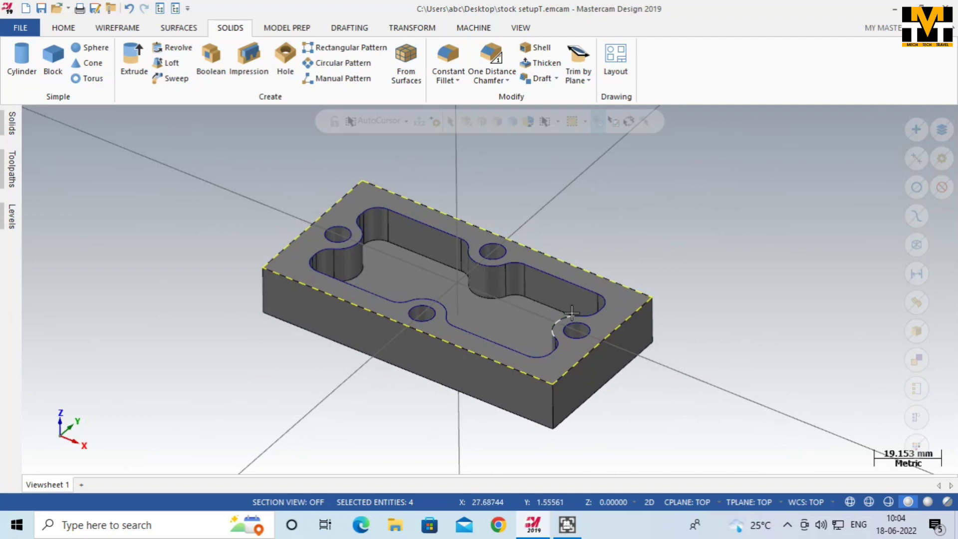
scroll(514, 239, up, 2)
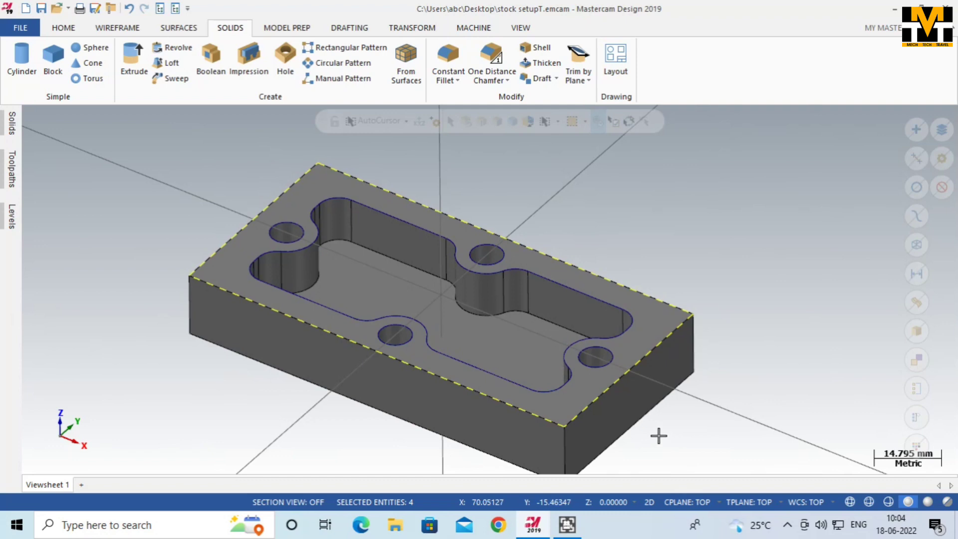
scroll(731, 347, down, 1)
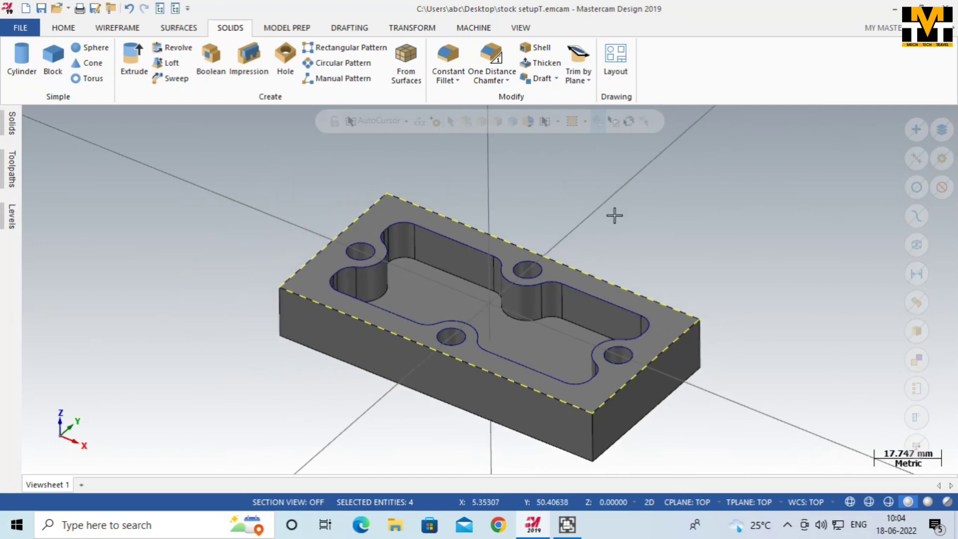
scroll(572, 203, down, 1)
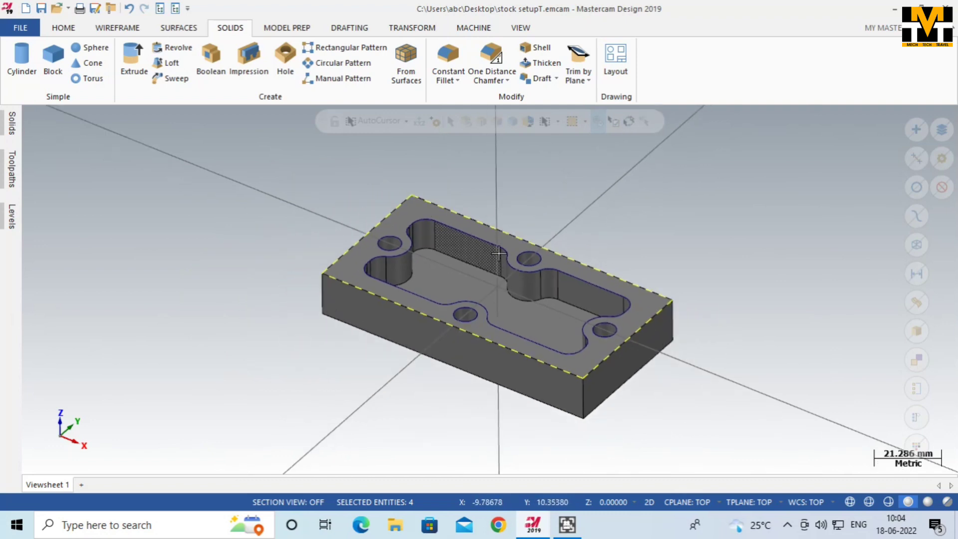
scroll(556, 222, up, 2)
scroll(496, 175, down, 1)
scroll(501, 175, down, 1)
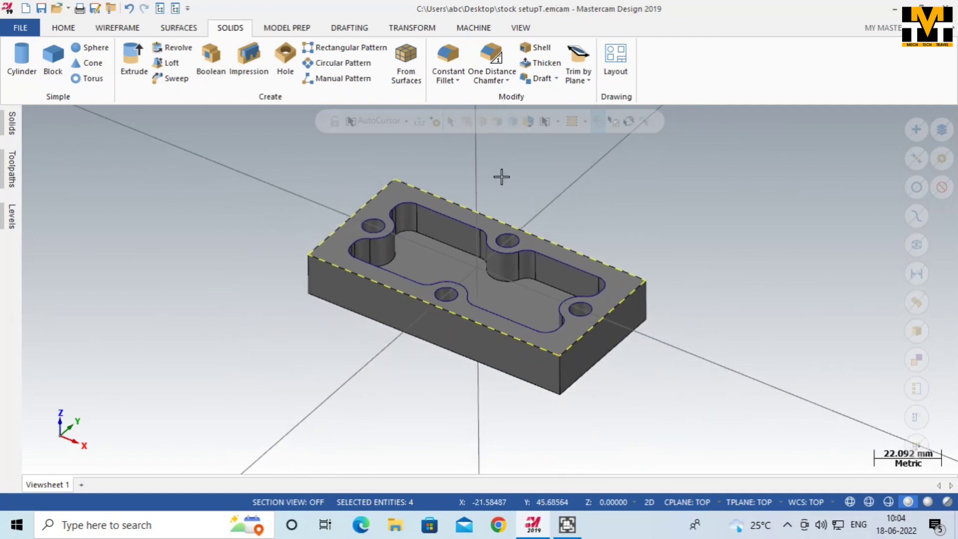
scroll(530, 182, up, 1)
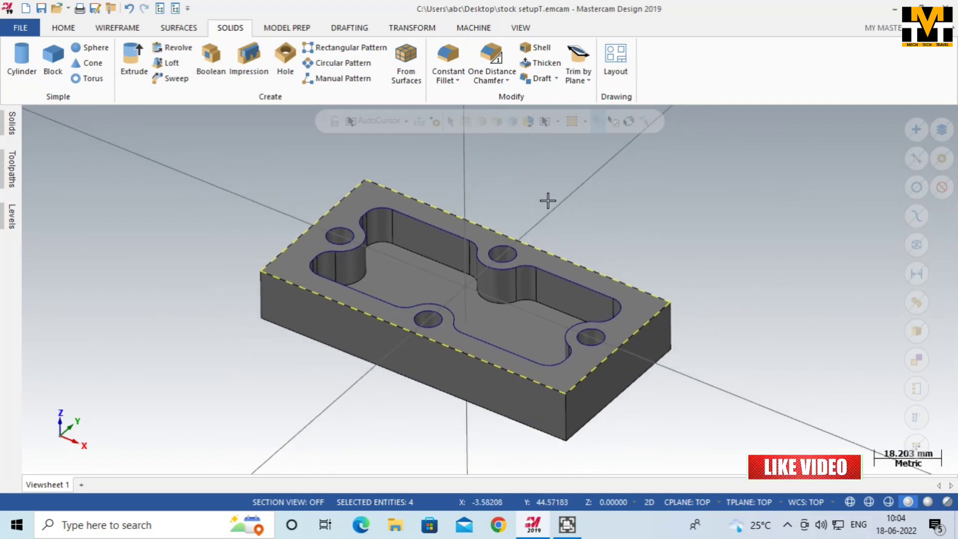
middle_drag(548, 200, 544, 222)
Add a default mill machine group to the part and show its toolpath list.
mouse_move(7, 185)
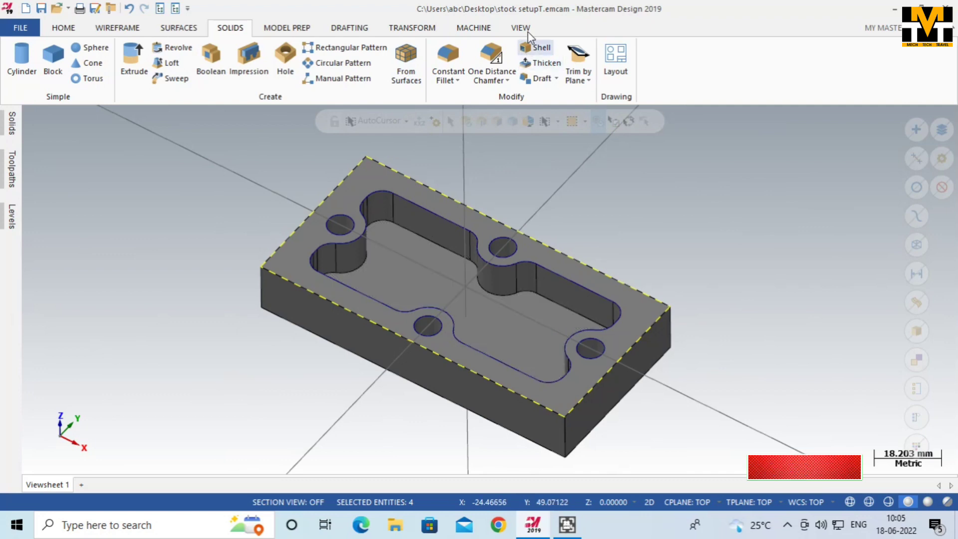
click(474, 28)
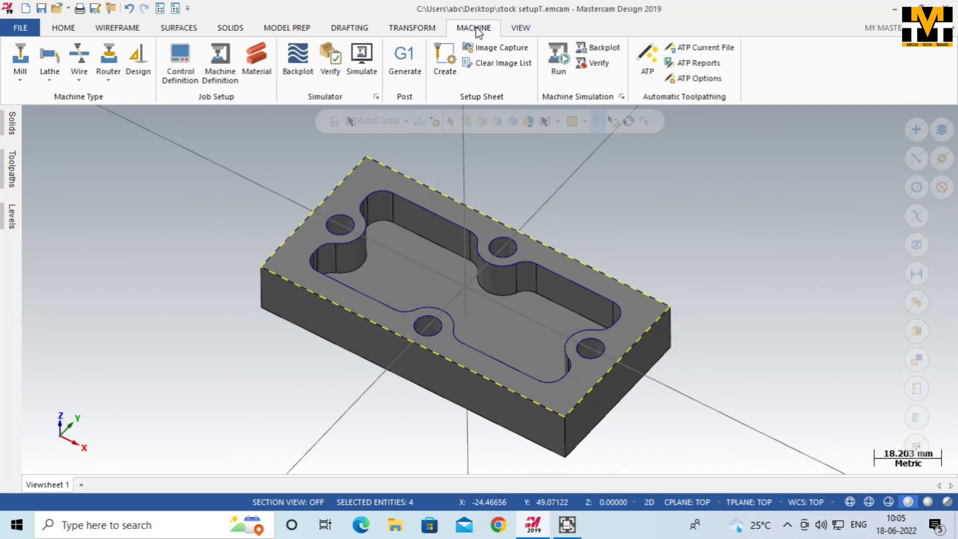
click(20, 73)
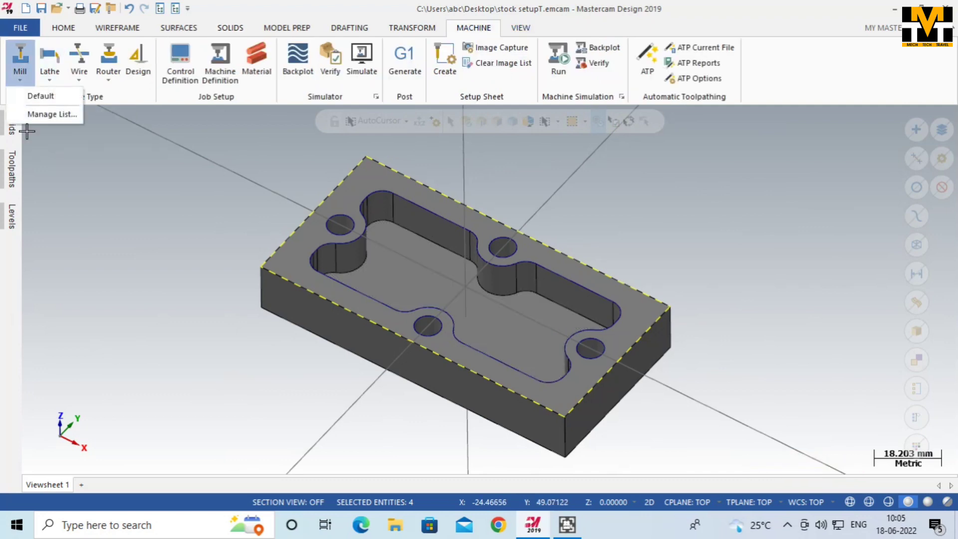
click(41, 96)
click(3, 184)
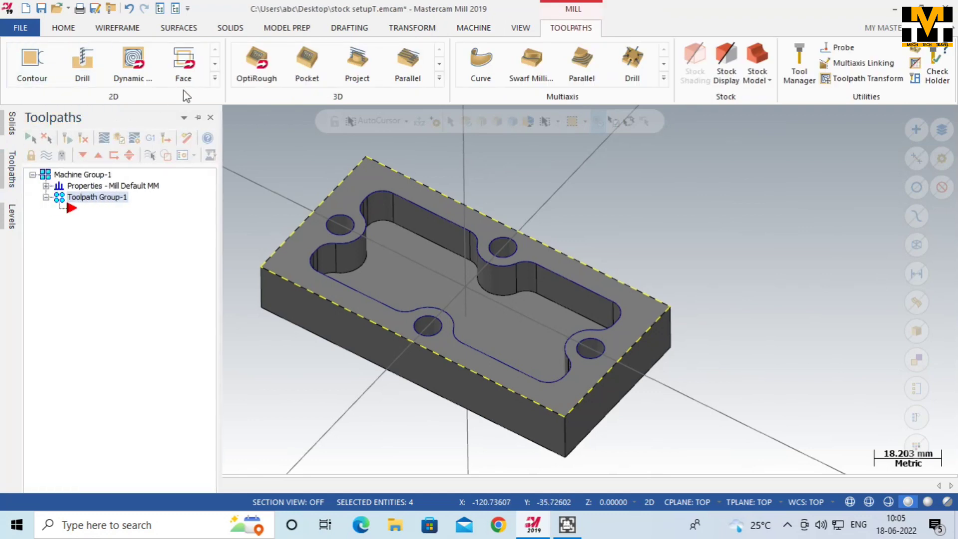
Create a 2D Pocket toolpath using the plate's inner pocket contour as the chain.
click(214, 78)
click(82, 113)
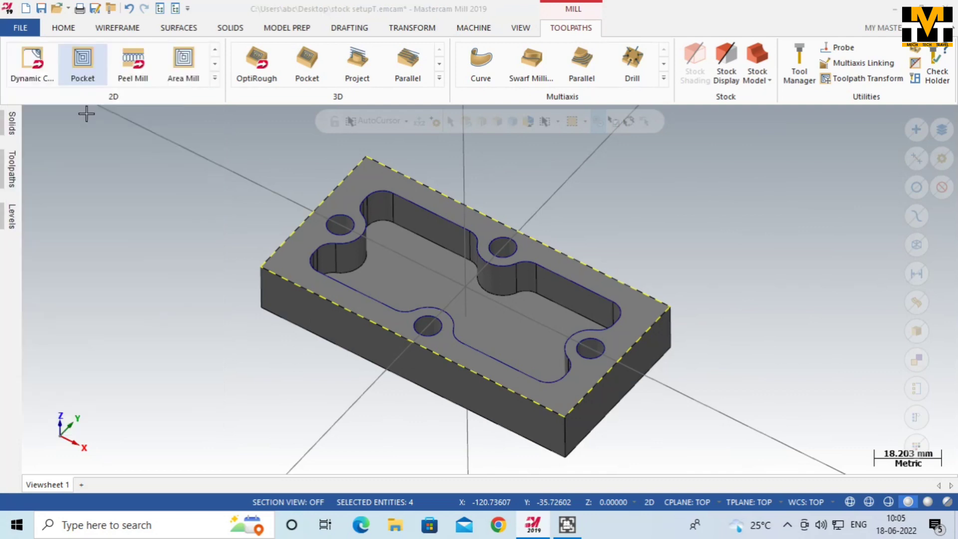
click(365, 226)
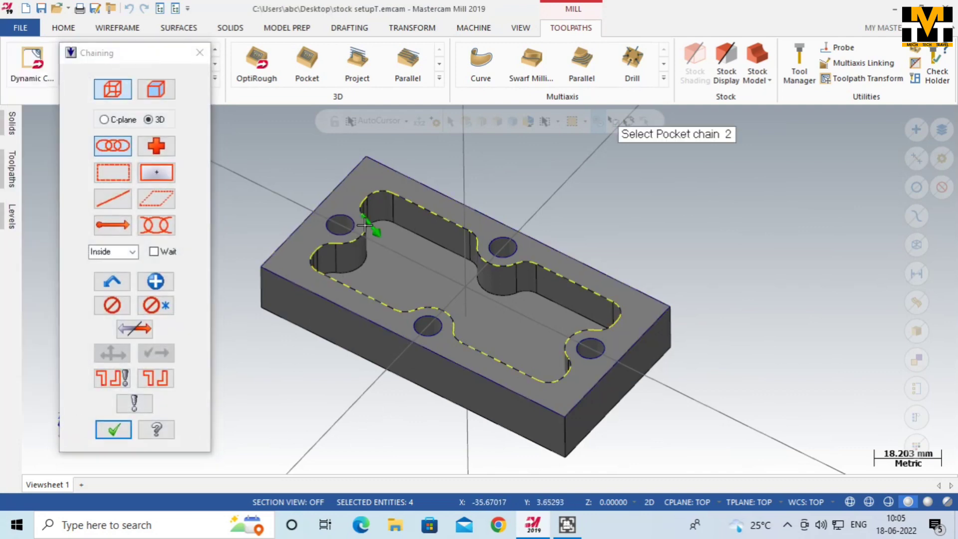
click(114, 430)
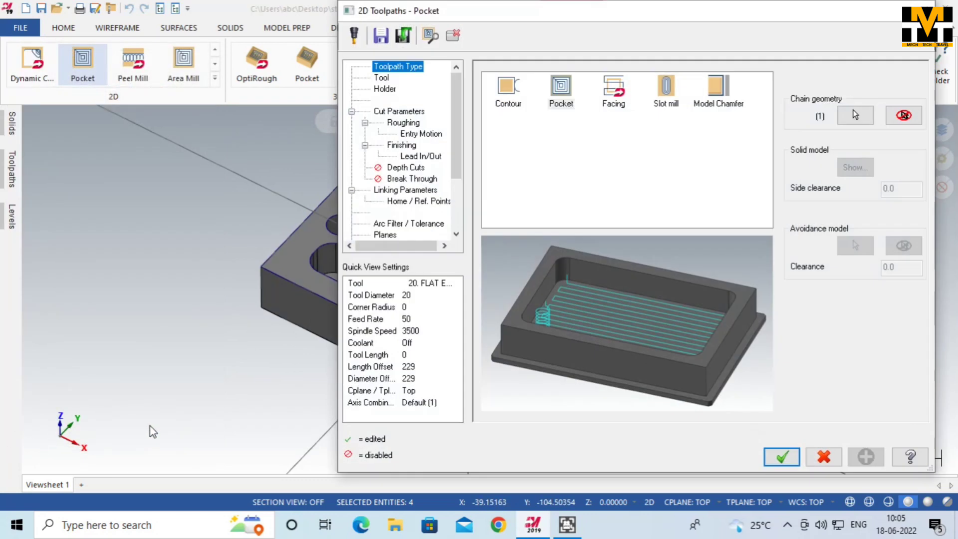
Assign the 10 mm flat endmill from the tool library to the pocket toolpath.
click(381, 79)
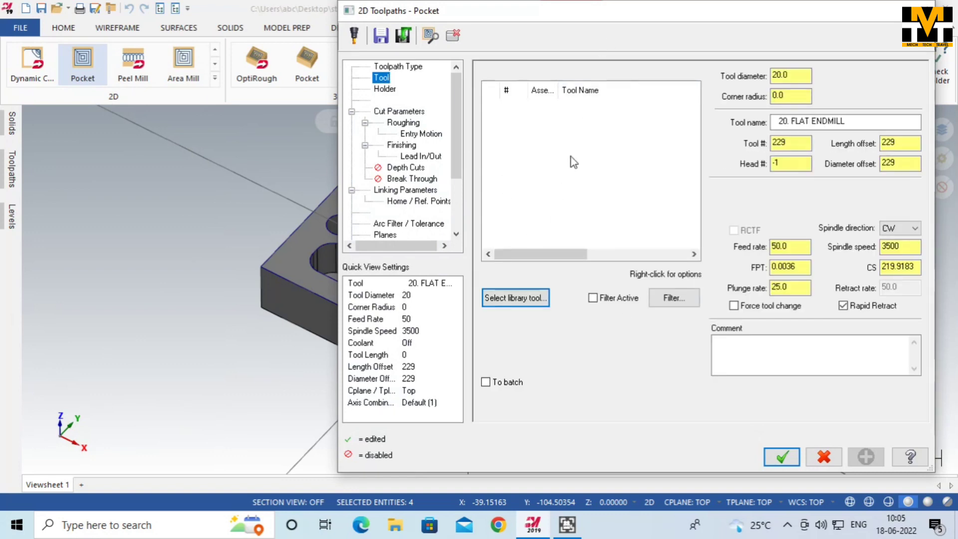
click(537, 300)
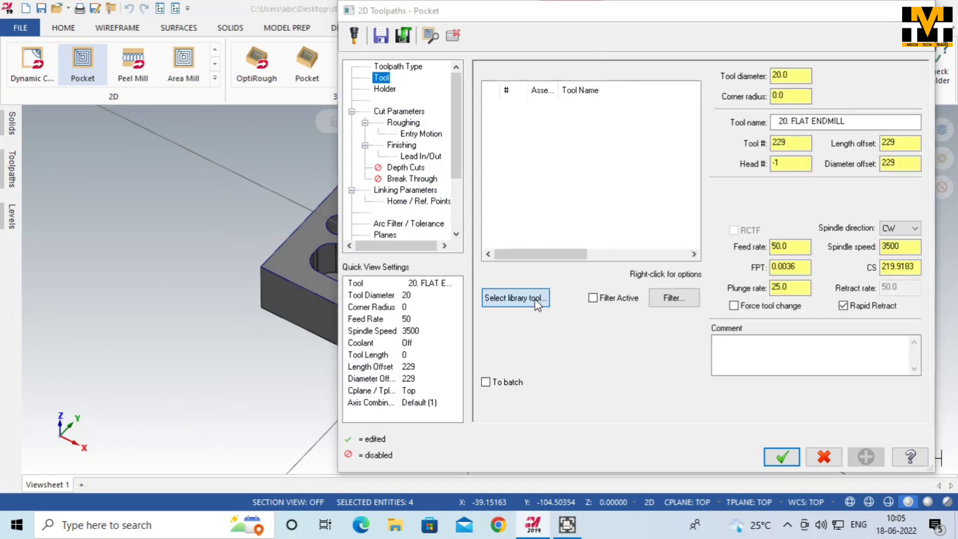
click(287, 233)
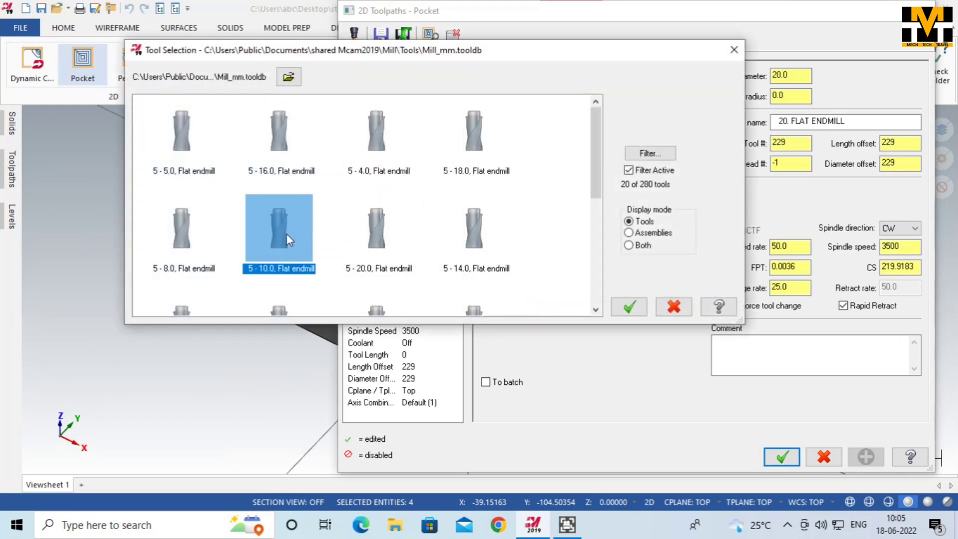
click(629, 304)
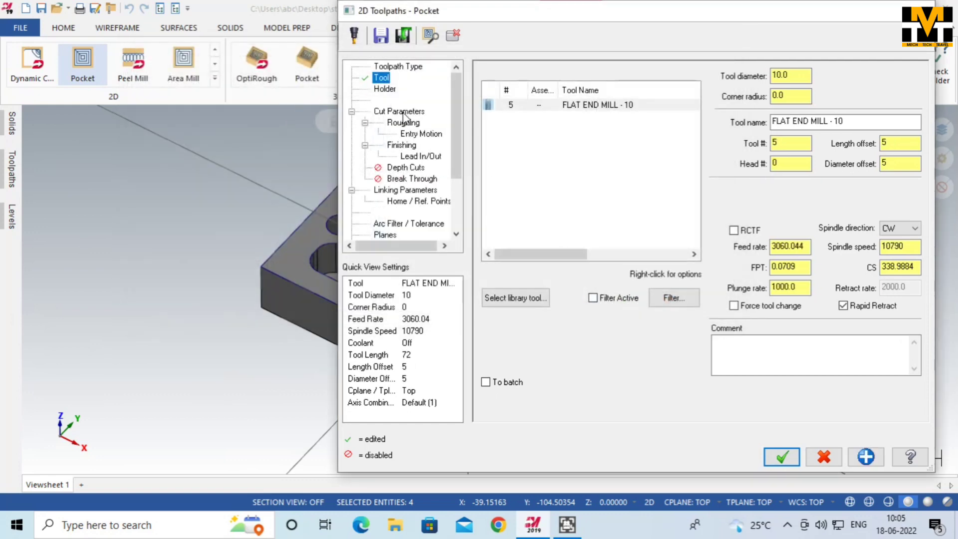
Set the stock to leave on walls to 0.0 and choose Parallel Spiral as the roughing method.
click(400, 111)
double_click(617, 336)
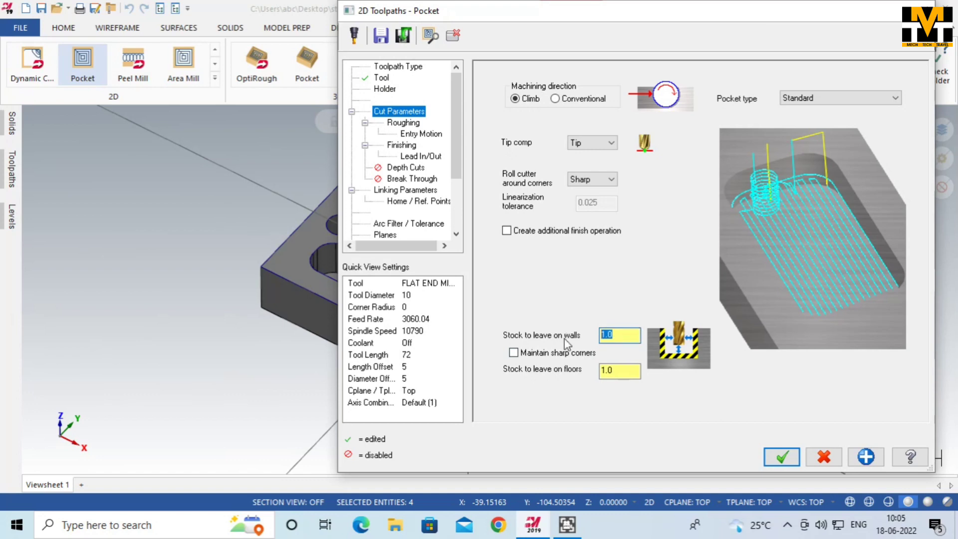
key(Return)
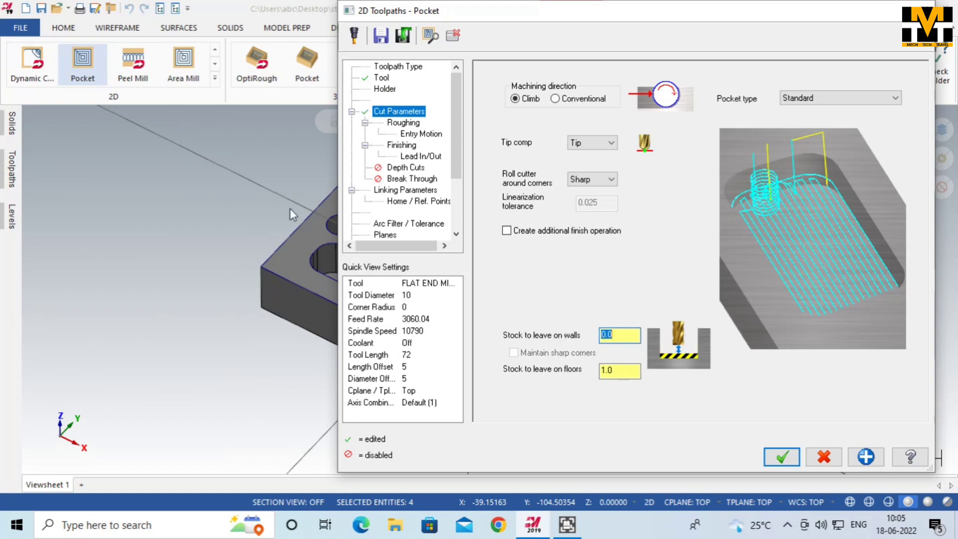
click(403, 124)
click(638, 120)
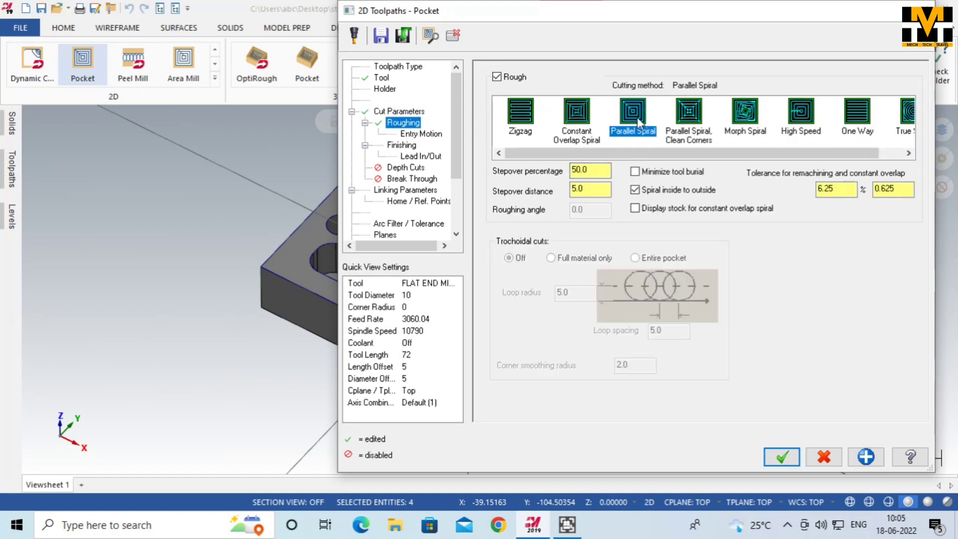
Review the roughing entry motion and set the finishing pass spacing to 0.1.
click(426, 135)
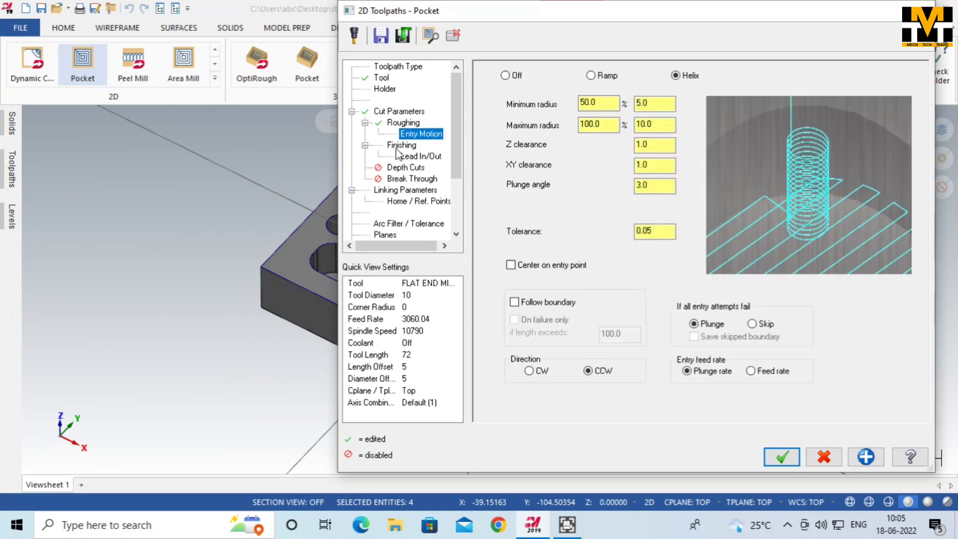
click(402, 146)
drag(574, 116, 476, 129)
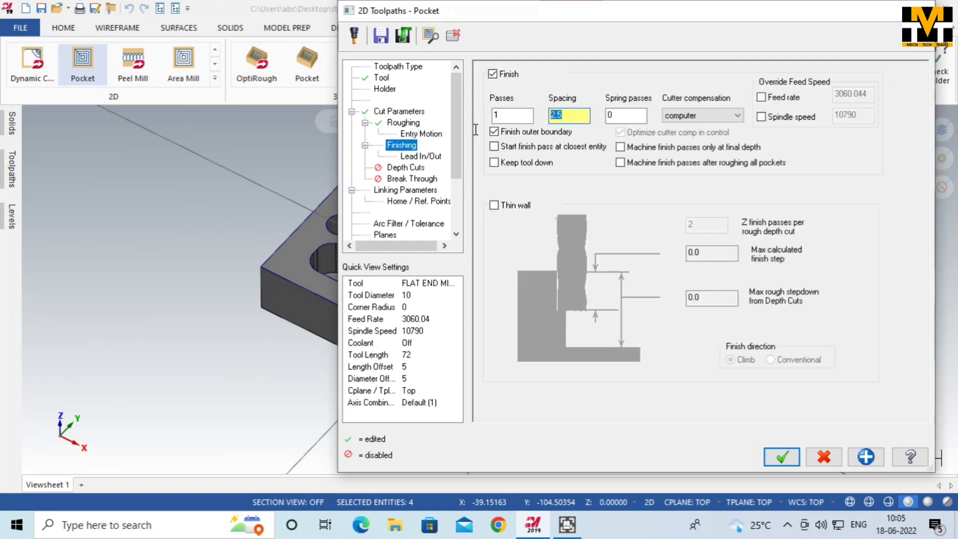
text(0.5)
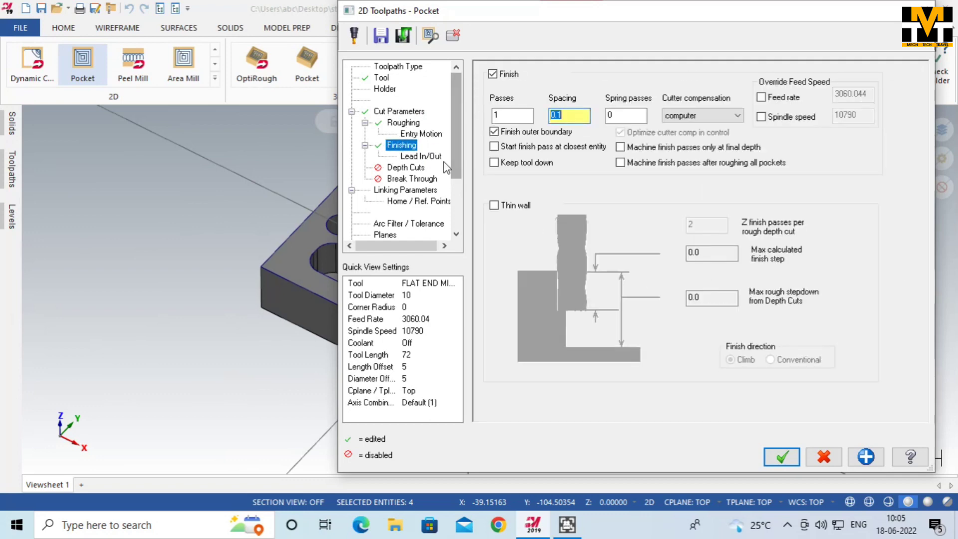
Enable depth cuts for the pocket toolpath with a max rough step of 1.0.
click(418, 158)
click(417, 168)
click(419, 179)
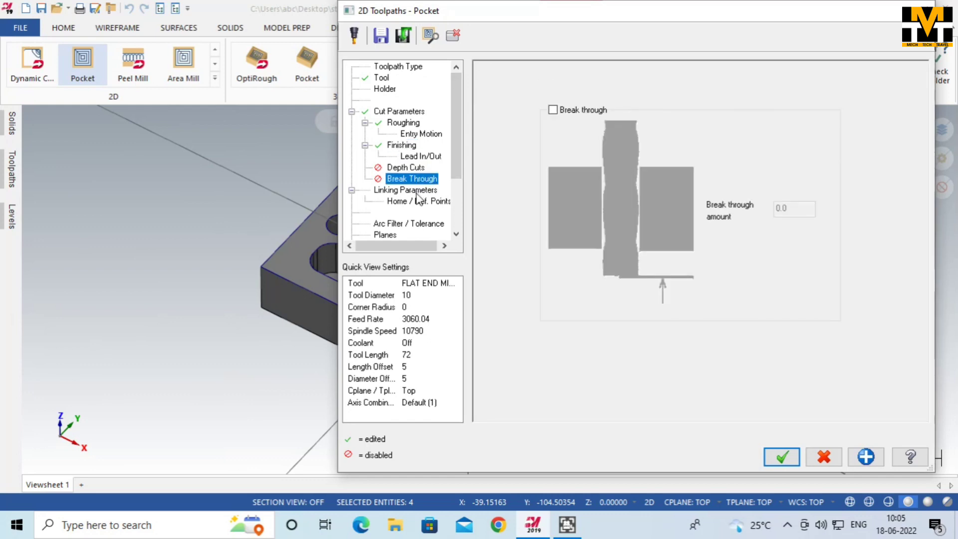
click(419, 191)
click(418, 169)
click(525, 86)
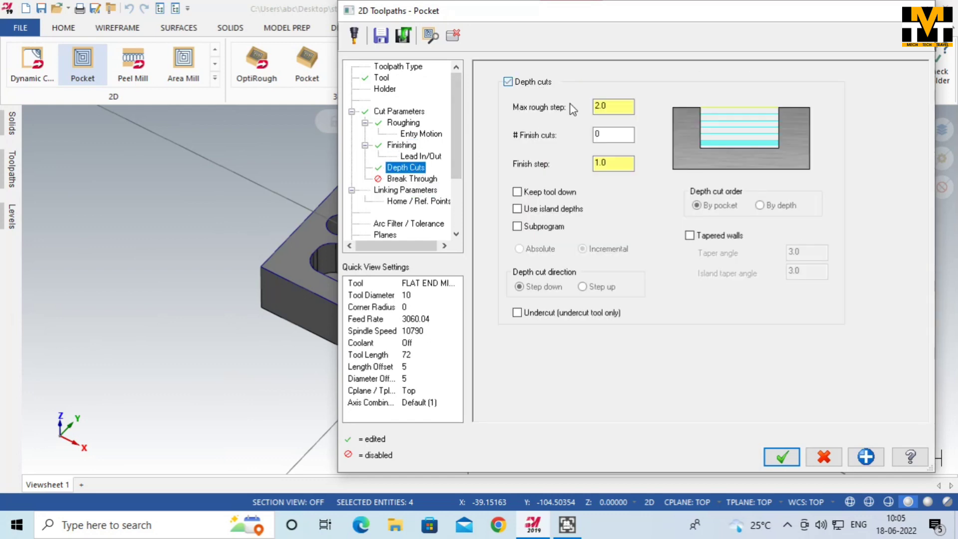
key(Tab)
text(1)
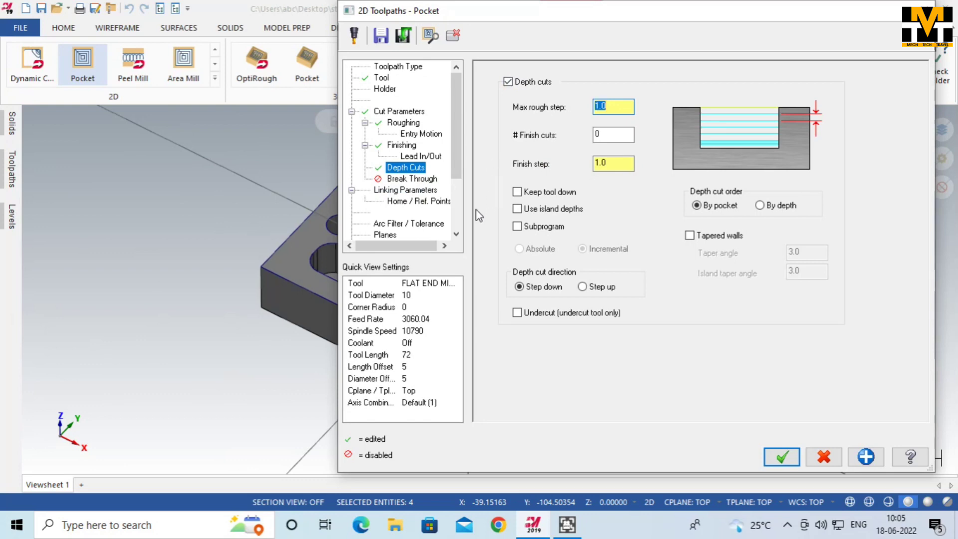
In the linking parameters, make the depth absolute, enable clearance at 50.0, and set retract to 5.0 and feed plane to 1.0.
click(423, 191)
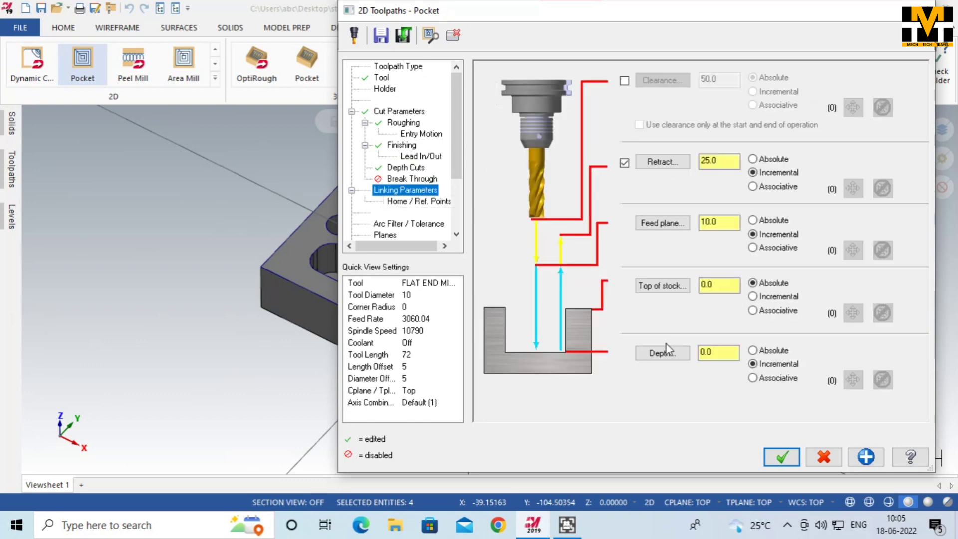
click(753, 350)
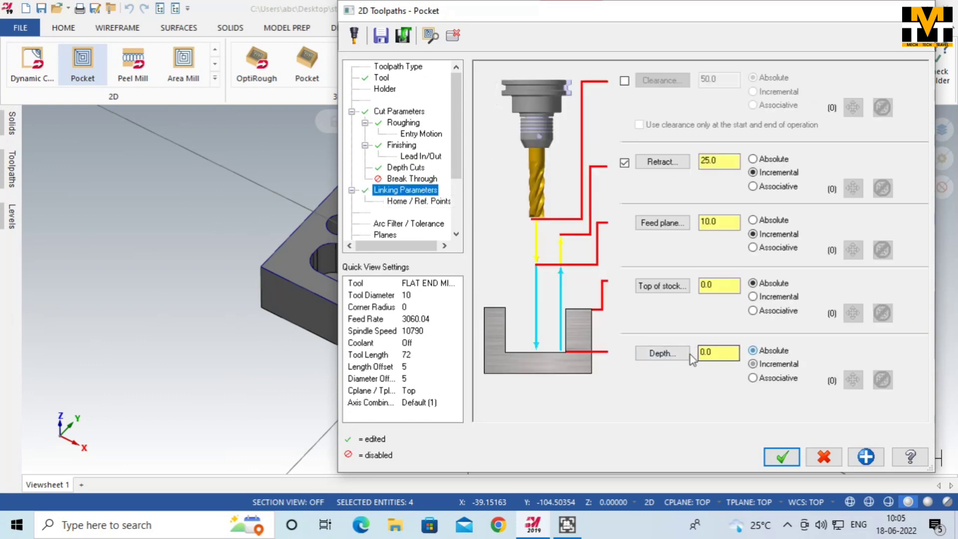
click(624, 81)
double_click(721, 161)
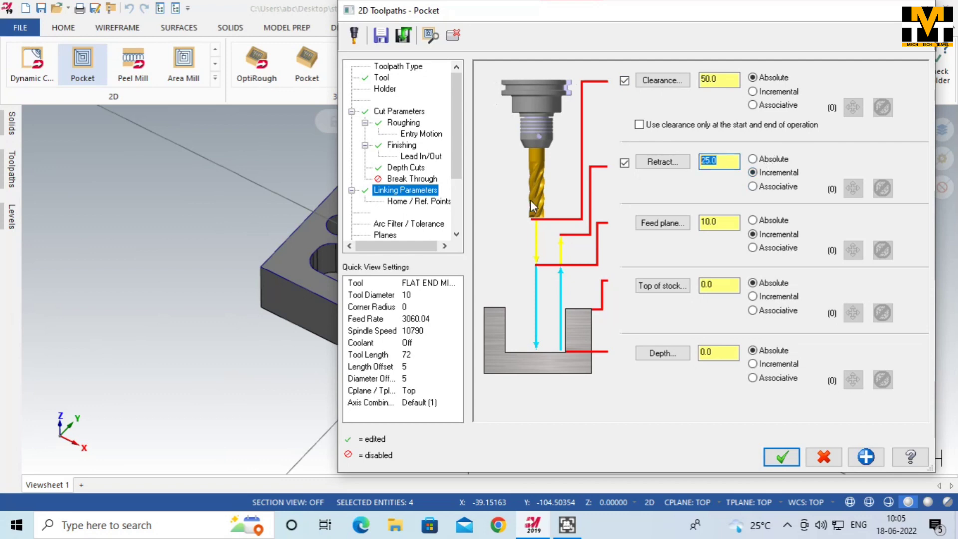
text(5.0)
double_click(726, 221)
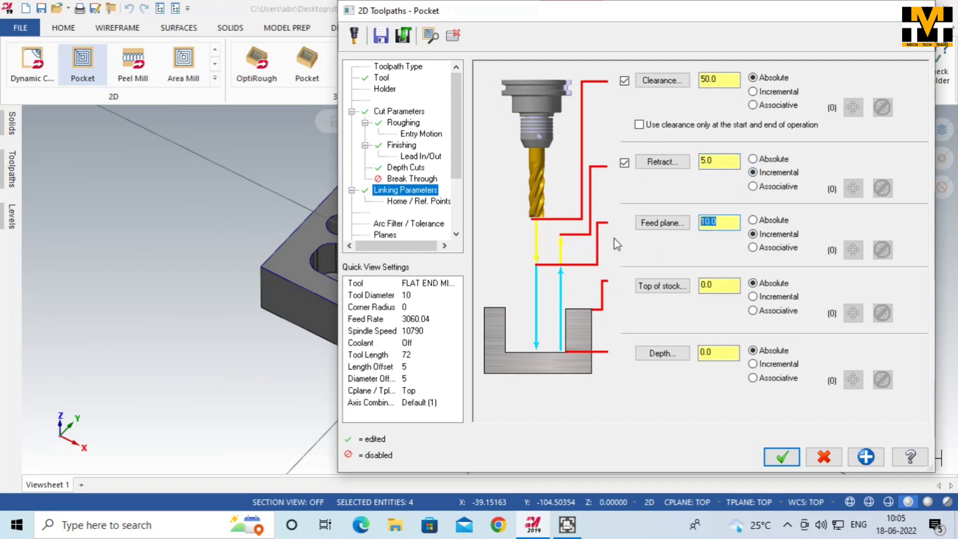
text(1.0)
Set the cutting depth to -11.467 by picking a point on the pocket's floor outline, and generate the pocket toolpath.
click(658, 352)
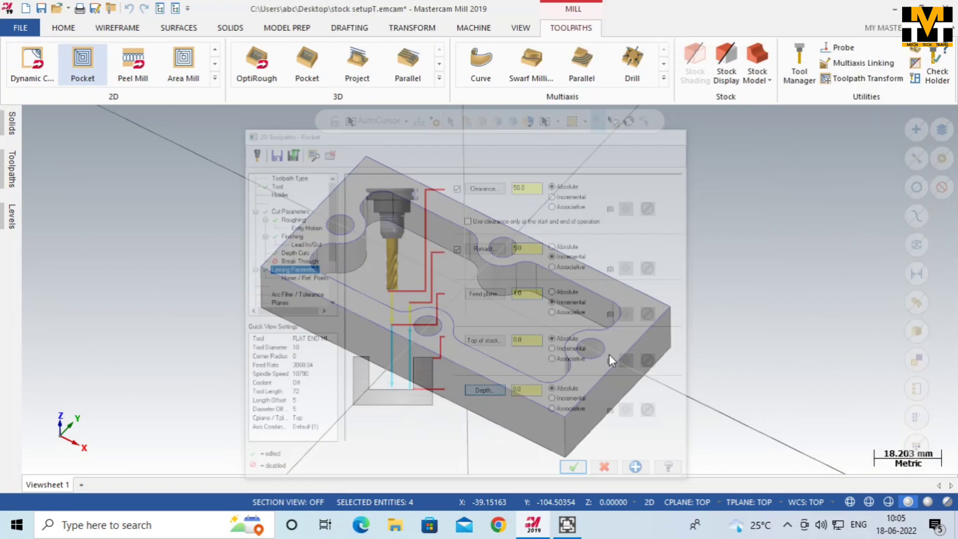
click(398, 230)
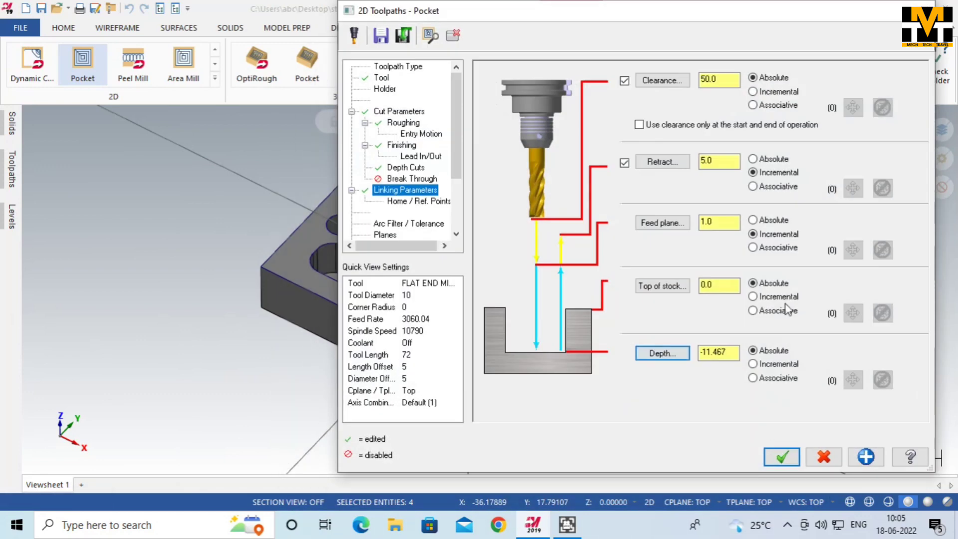
click(781, 457)
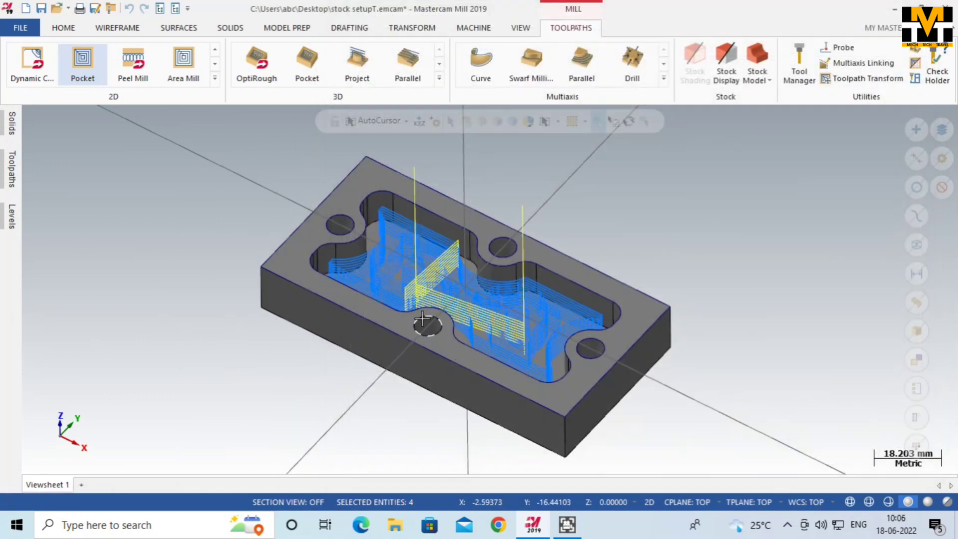
Inspect the generated pocket toolpath on the plate and open its Verify simulation.
scroll(605, 271, down, 1)
middle_drag(596, 249, 578, 259)
scroll(568, 304, up, 5)
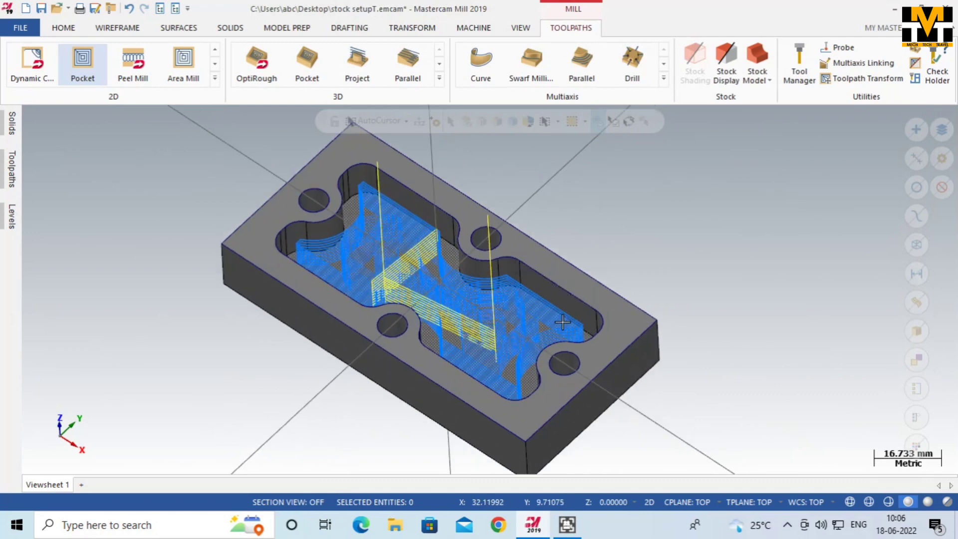
scroll(586, 271, down, 3)
scroll(745, 284, down, 4)
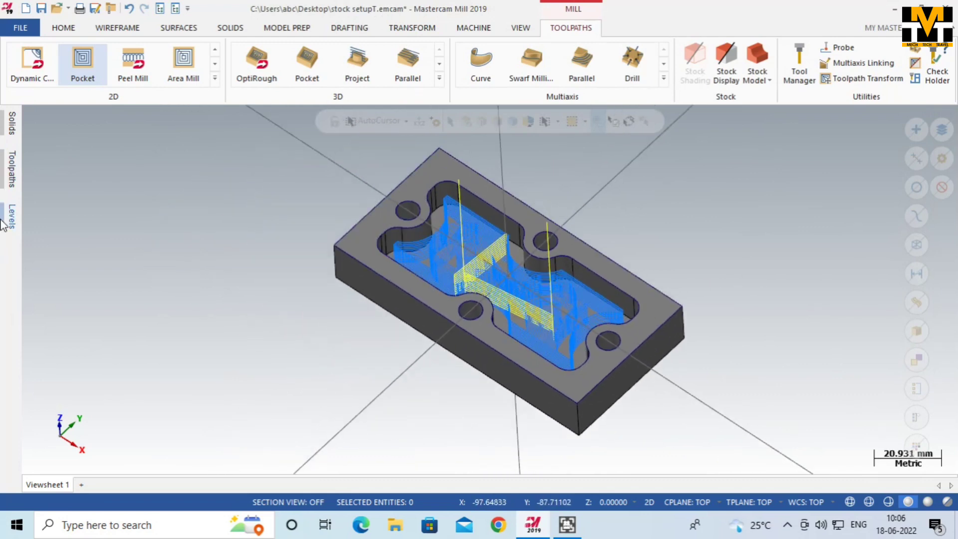
click(11, 169)
click(104, 139)
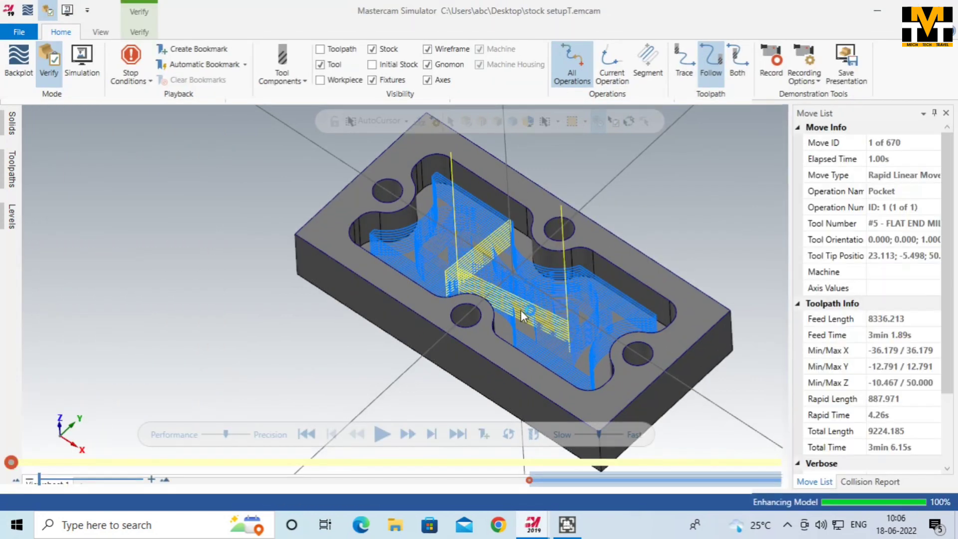
Play the pocket machining simulation through to the end and close the simulator.
scroll(390, 287, up, 3)
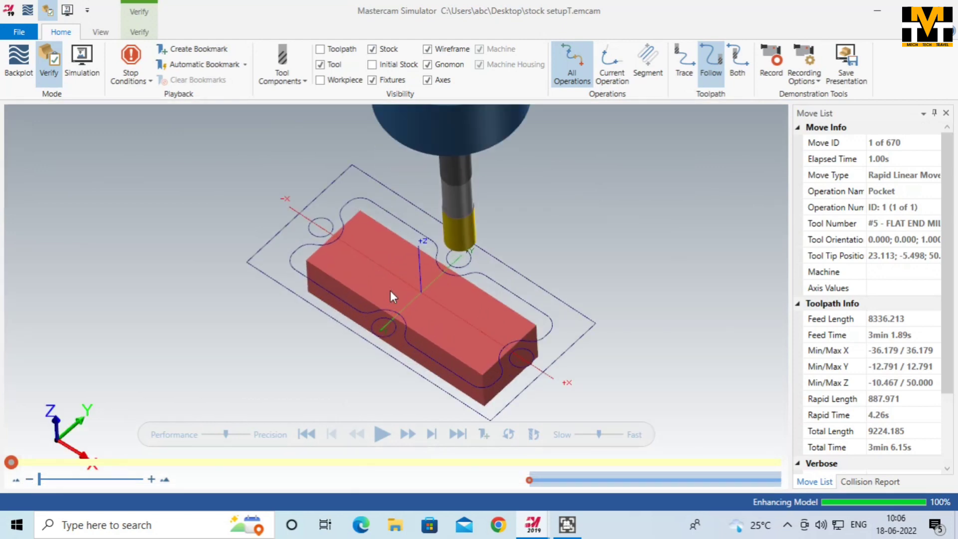
scroll(390, 290, down, 3)
scroll(375, 319, up, 4)
scroll(405, 348, down, 3)
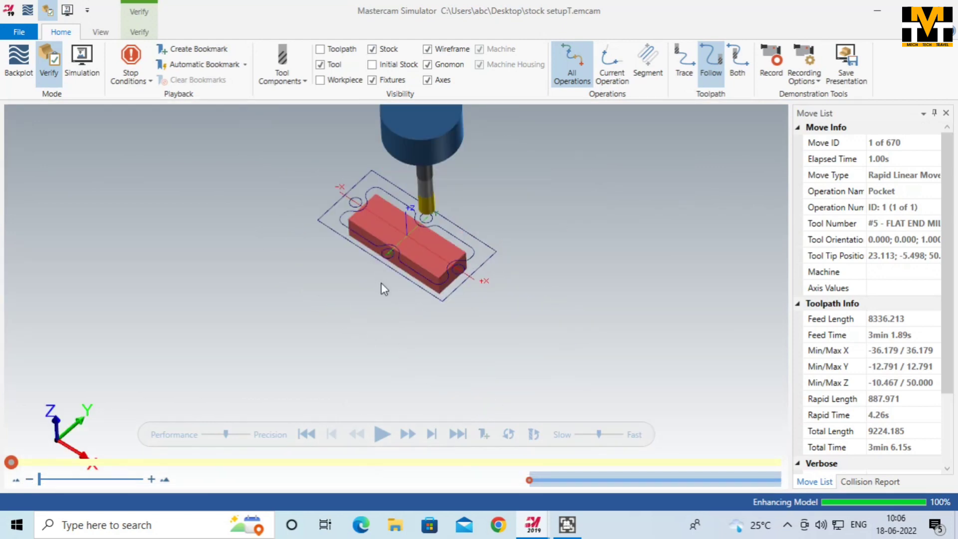
scroll(383, 284, up, 2)
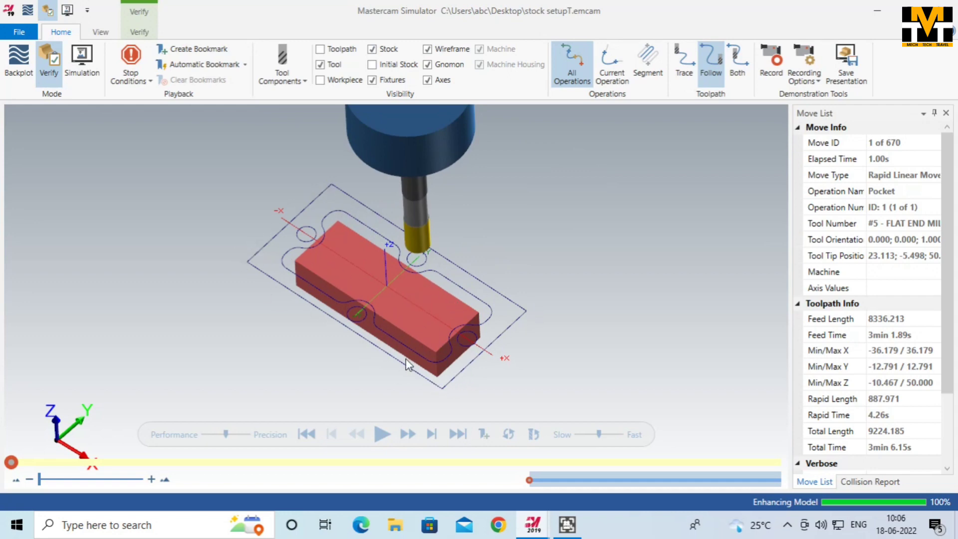
scroll(408, 365, up, 3)
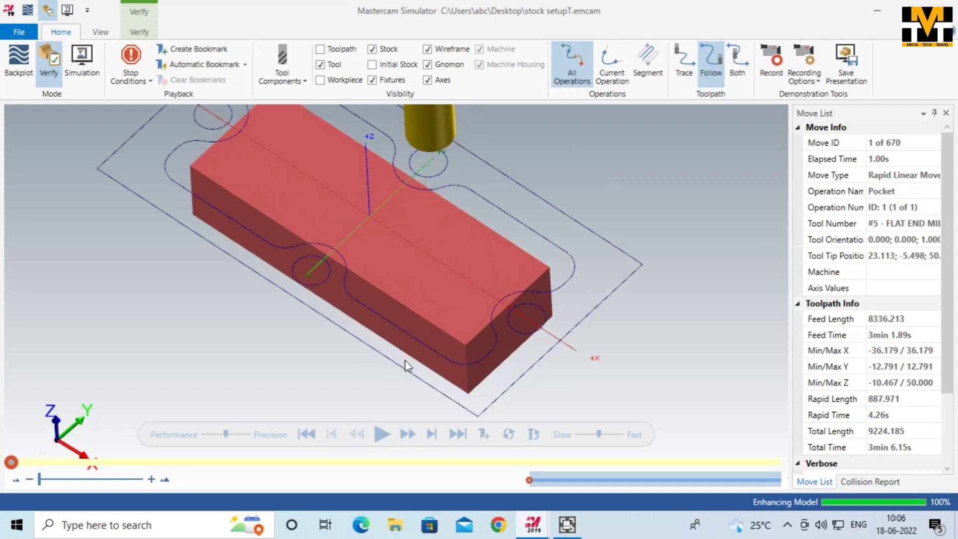
click(382, 434)
scroll(391, 262, up, 2)
scroll(358, 217, down, 3)
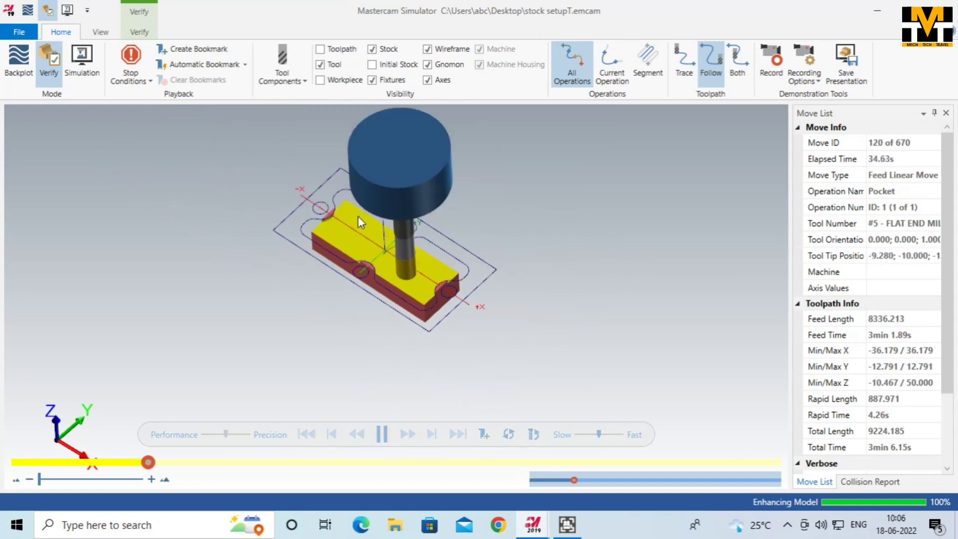
scroll(364, 210, up, 5)
scroll(252, 211, down, 7)
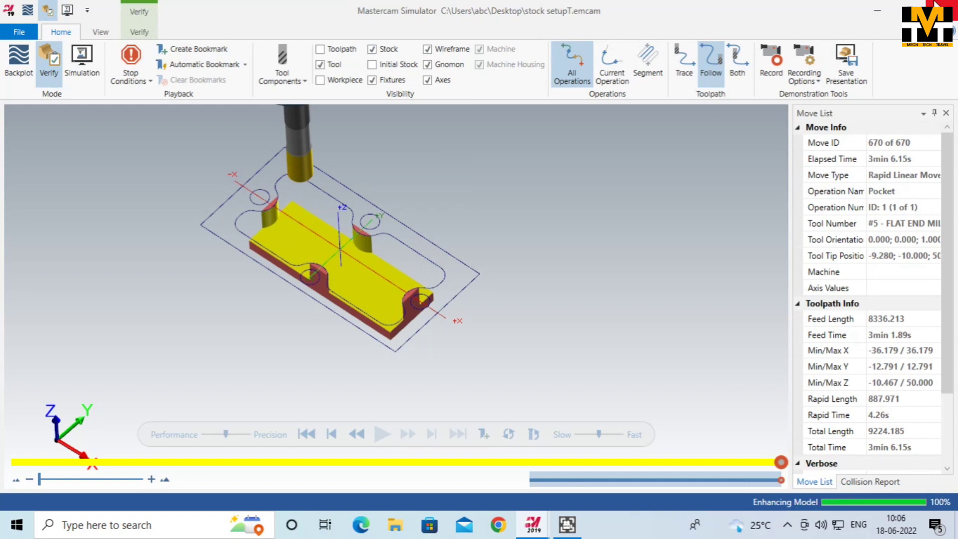
click(944, 10)
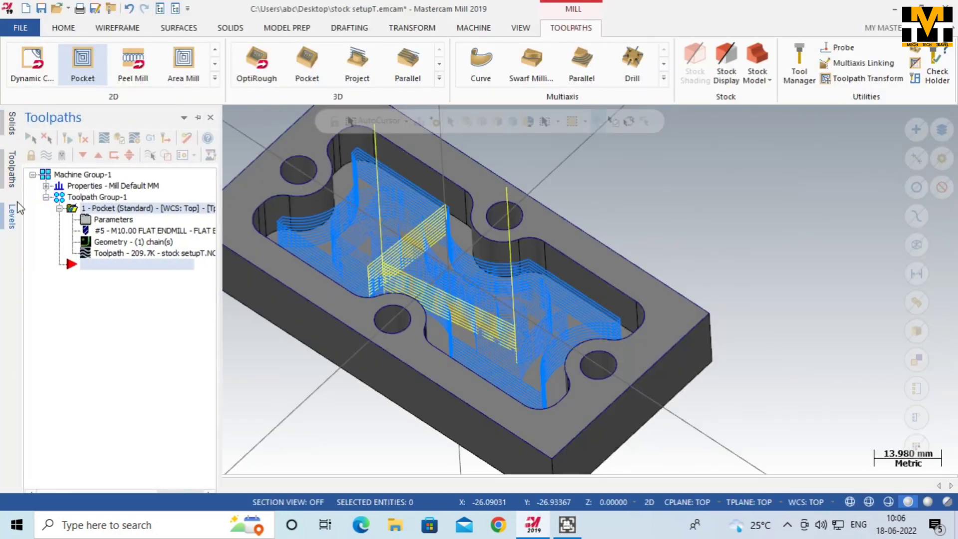
Open the stock setup in the machine group's properties.
mouse_move(3, 217)
mouse_move(4, 181)
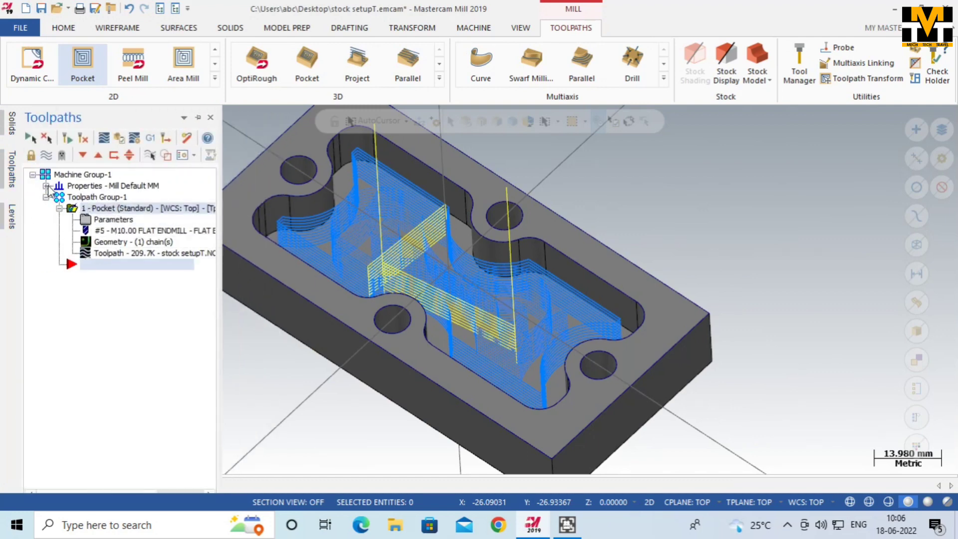
click(46, 185)
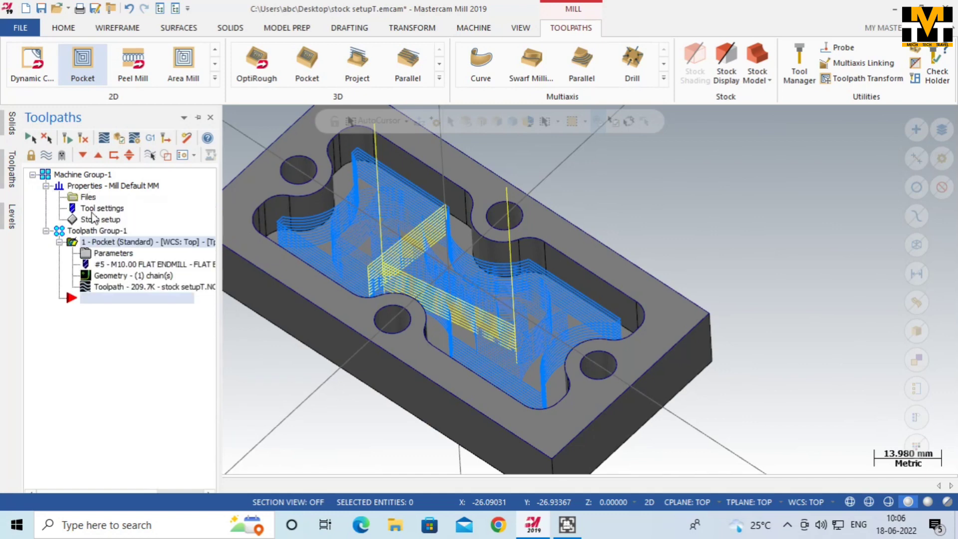
double_click(110, 220)
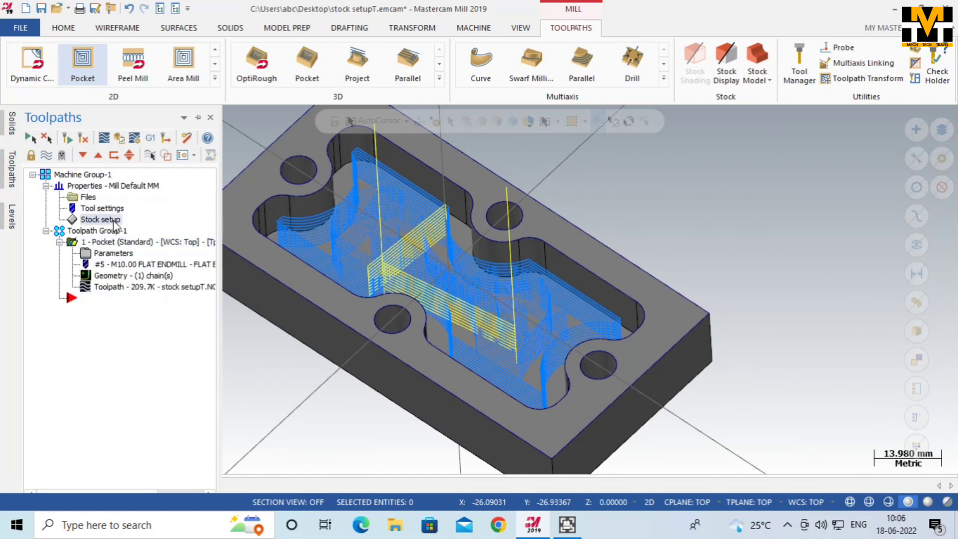
drag(168, 6, 271, 6)
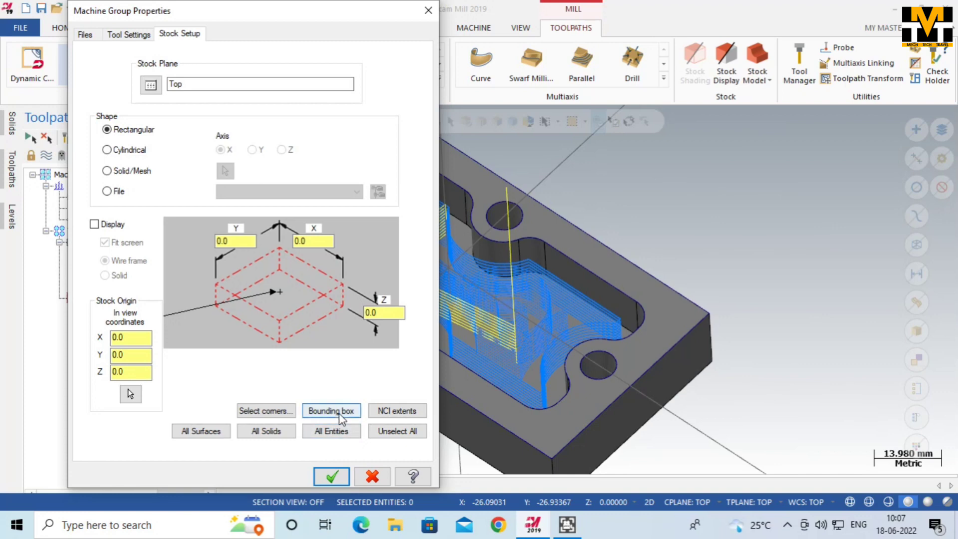
Define the rectangular stock as 100 by 50 mm from two opposite corners of the plate's top face.
click(264, 410)
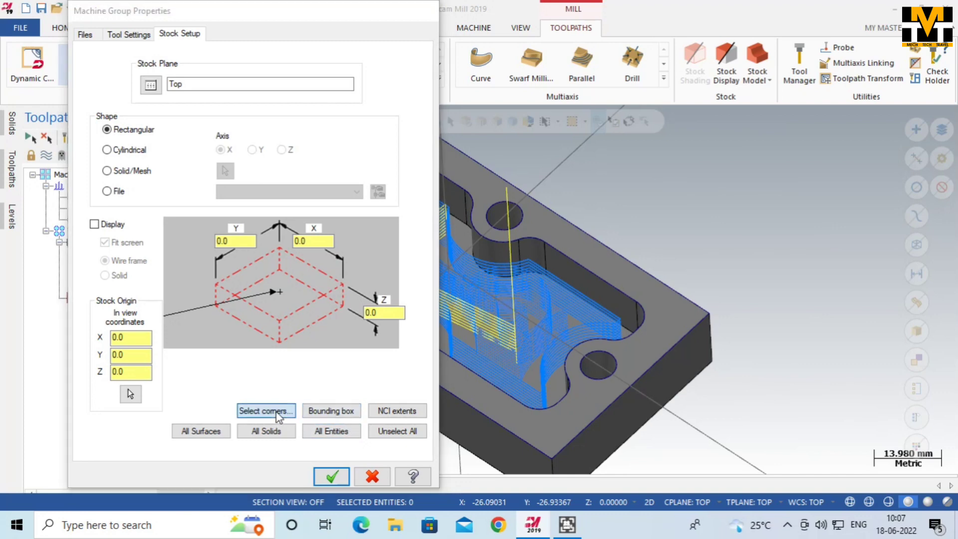
scroll(319, 319, down, 2)
click(400, 167)
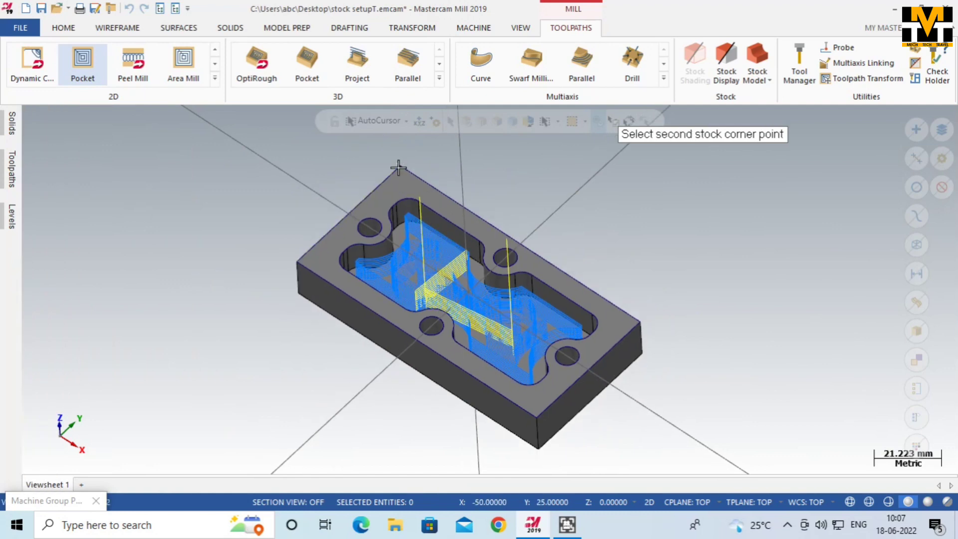
click(538, 422)
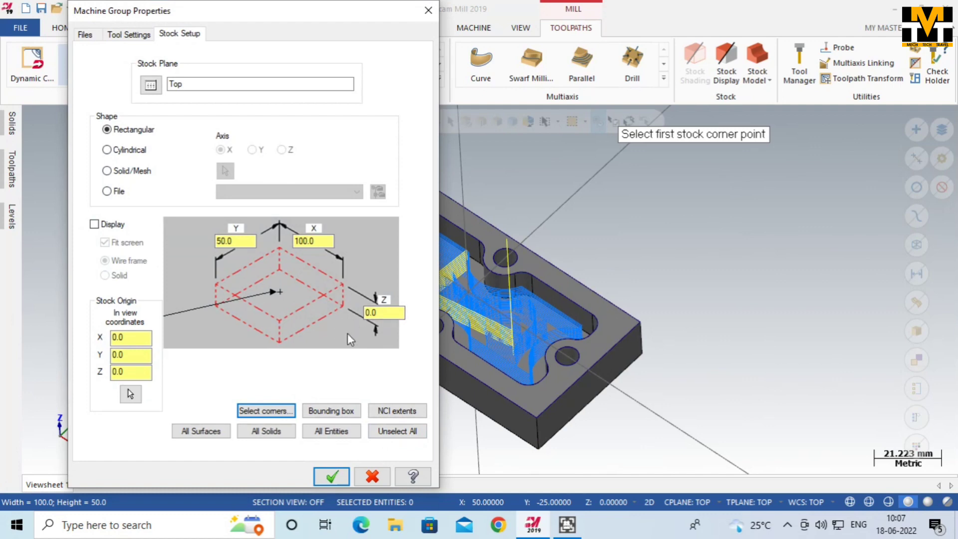
Try to size the stock with a bounding box around the window-selected plate while in 2D mode.
click(346, 412)
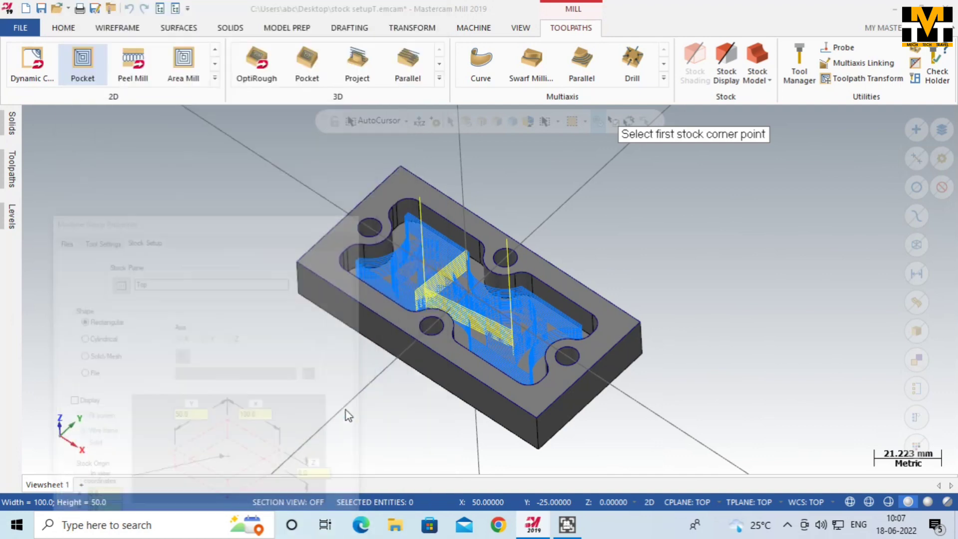
scroll(671, 304, down, 1)
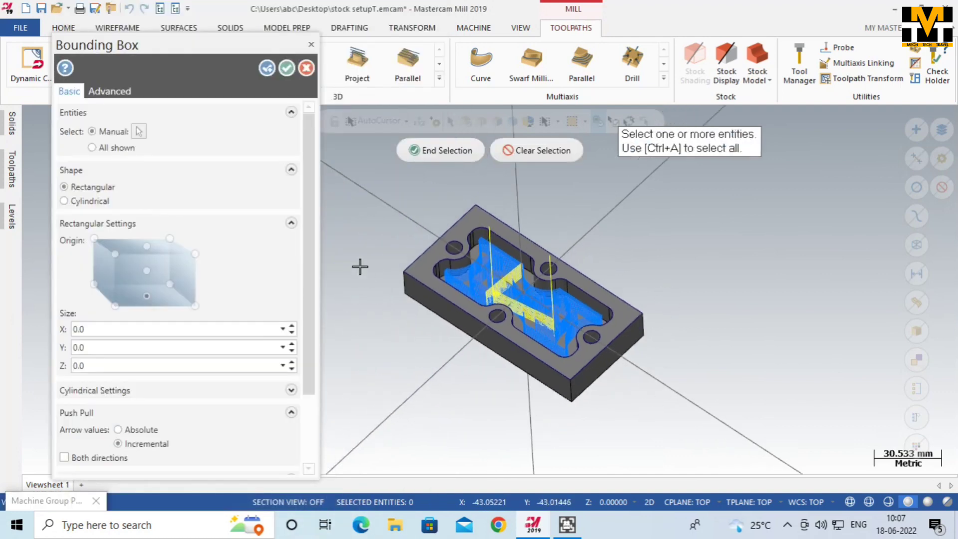
drag(358, 172, 704, 435)
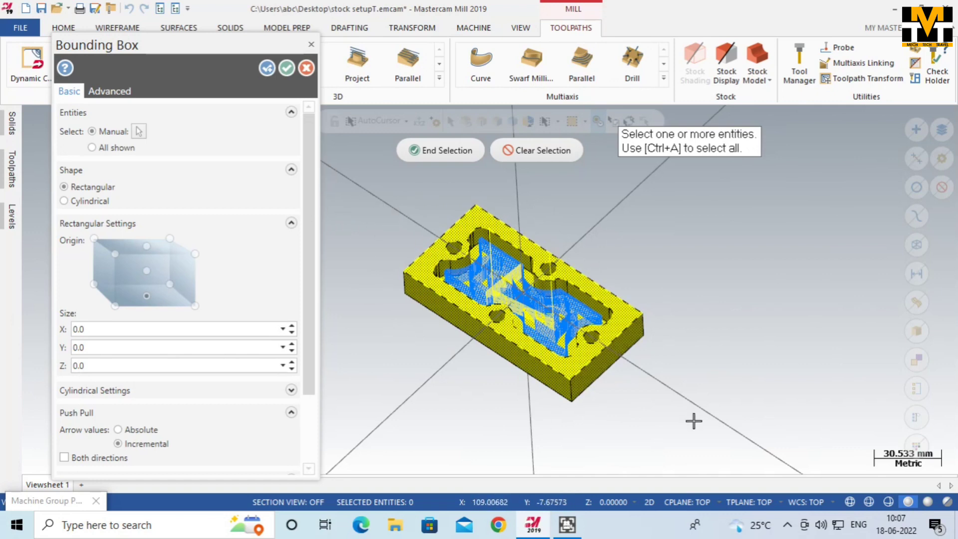
click(447, 150)
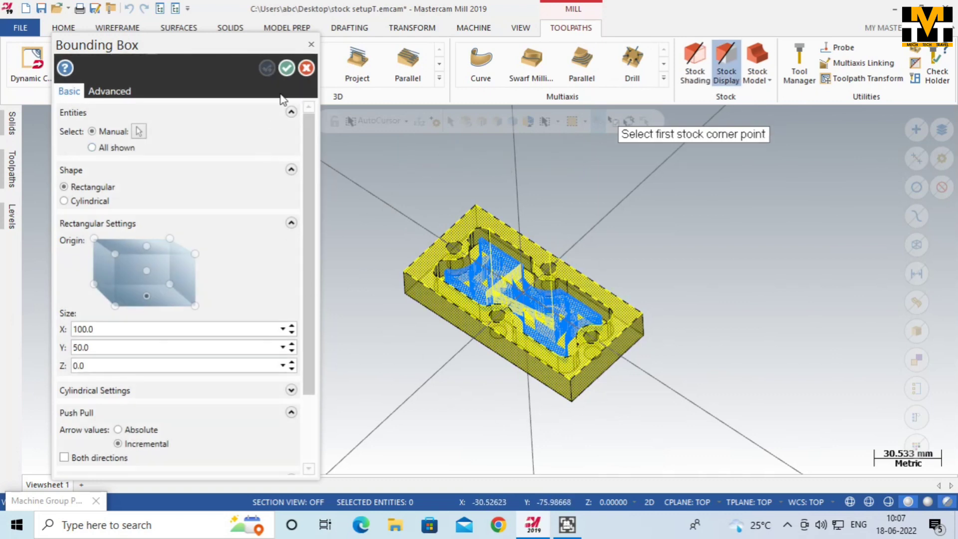
click(286, 69)
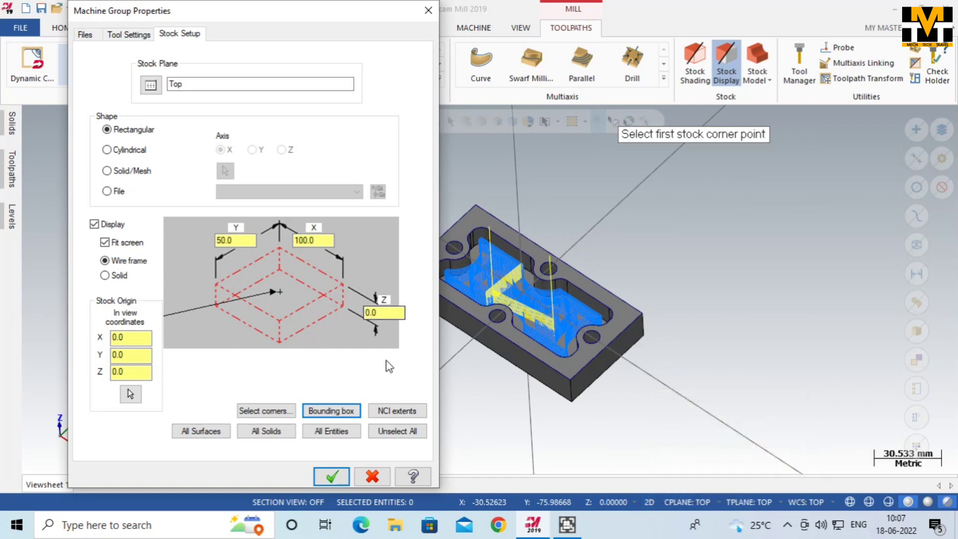
Switch to 3D mode and size the stock with a bounding box around the whole plate, 100 by 50 by 15.838 mm.
click(649, 503)
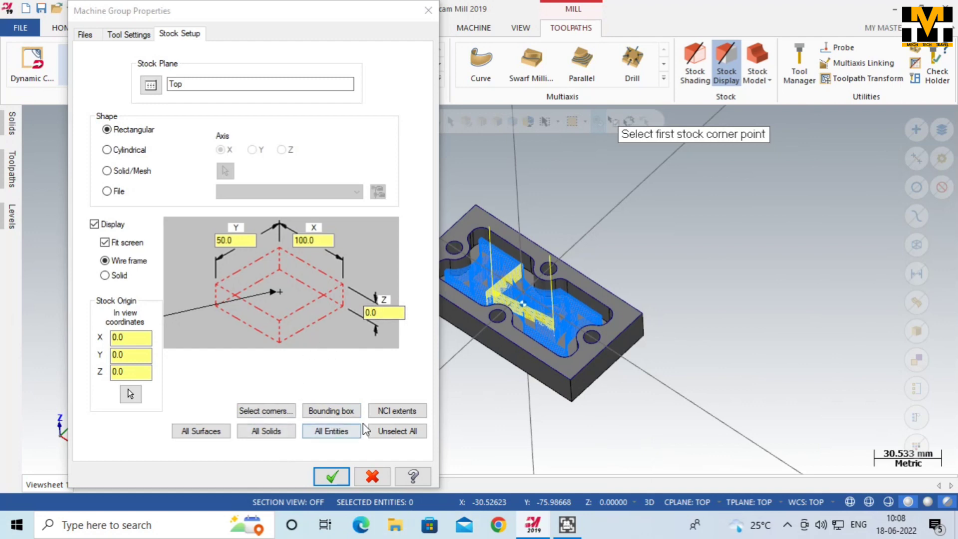
click(349, 414)
drag(368, 179, 691, 434)
click(425, 151)
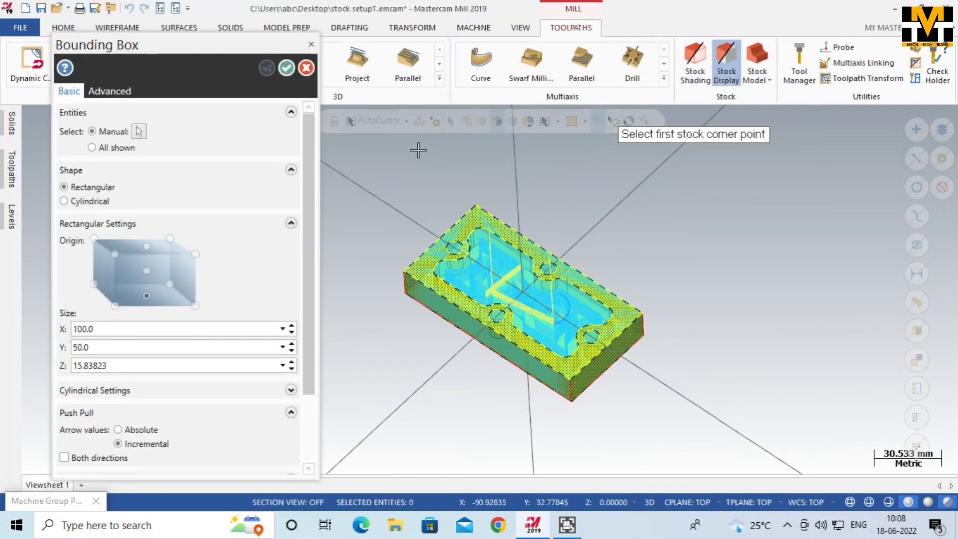
click(287, 67)
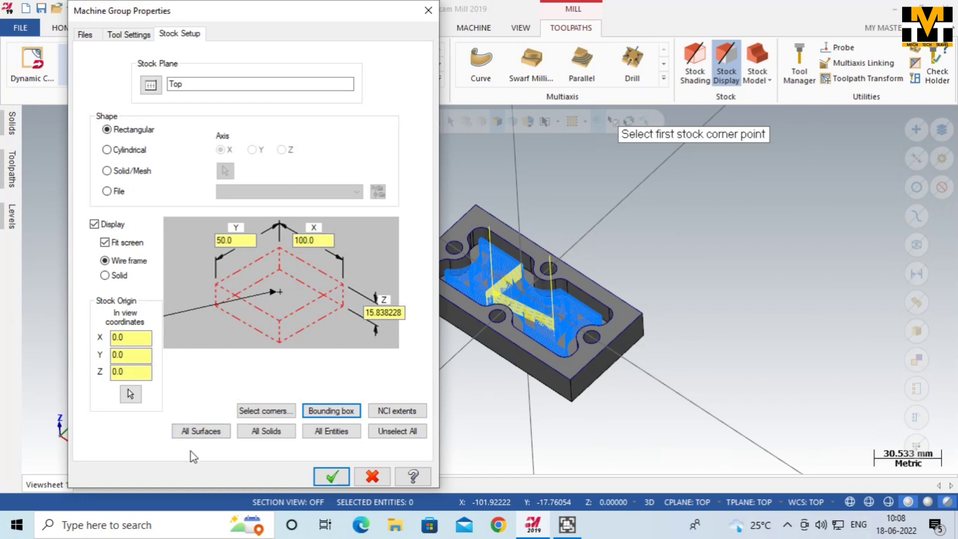
Try sizing the stock from all surfaces, all solids and all entities.
click(200, 431)
click(283, 432)
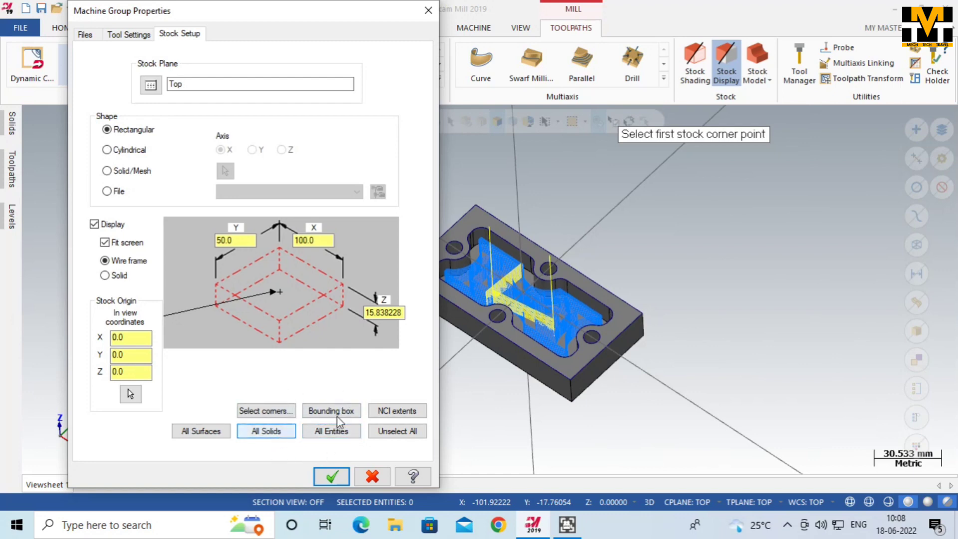
scroll(713, 245, down, 1)
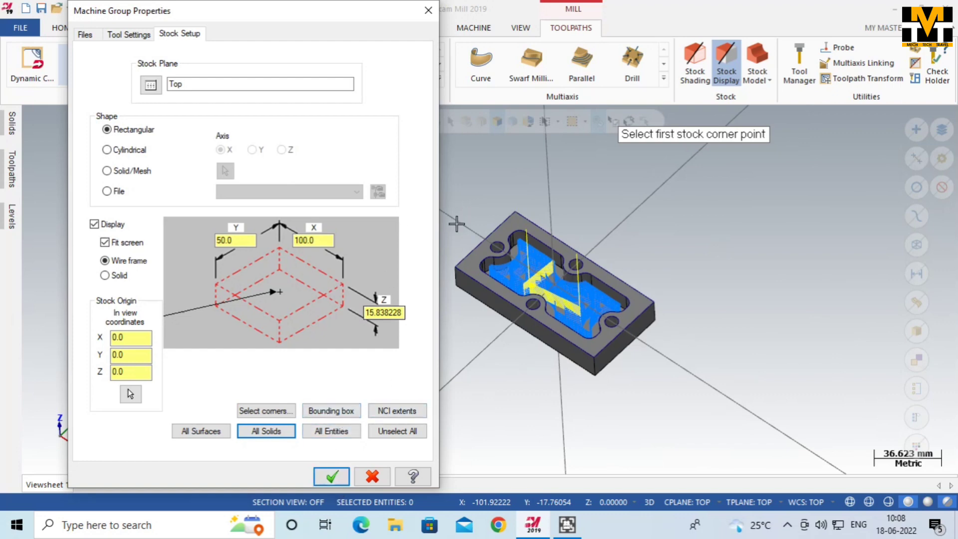
click(277, 433)
click(335, 435)
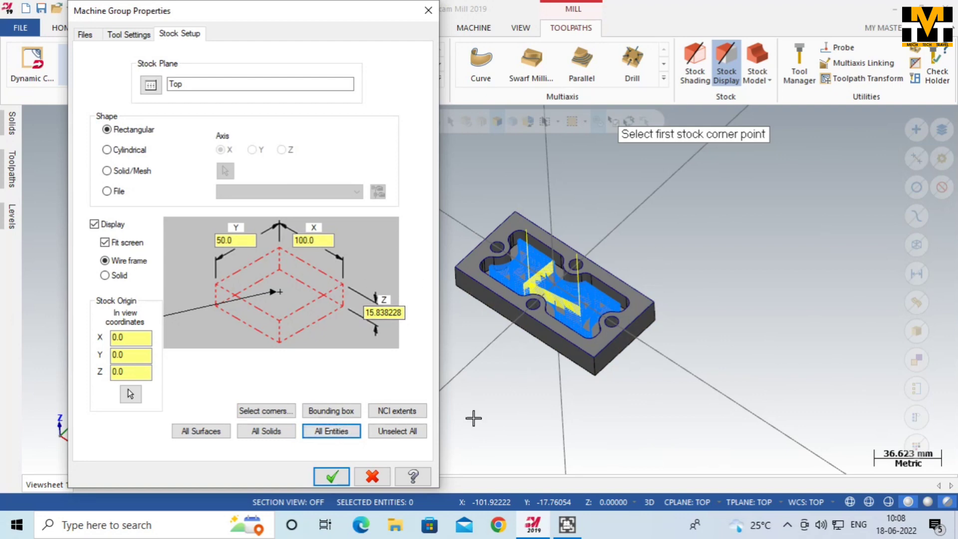
Try sizing the stock again from all entities and all solids, resetting the stock dimensions between attempts and at the end.
click(397, 431)
click(334, 436)
click(407, 432)
click(267, 431)
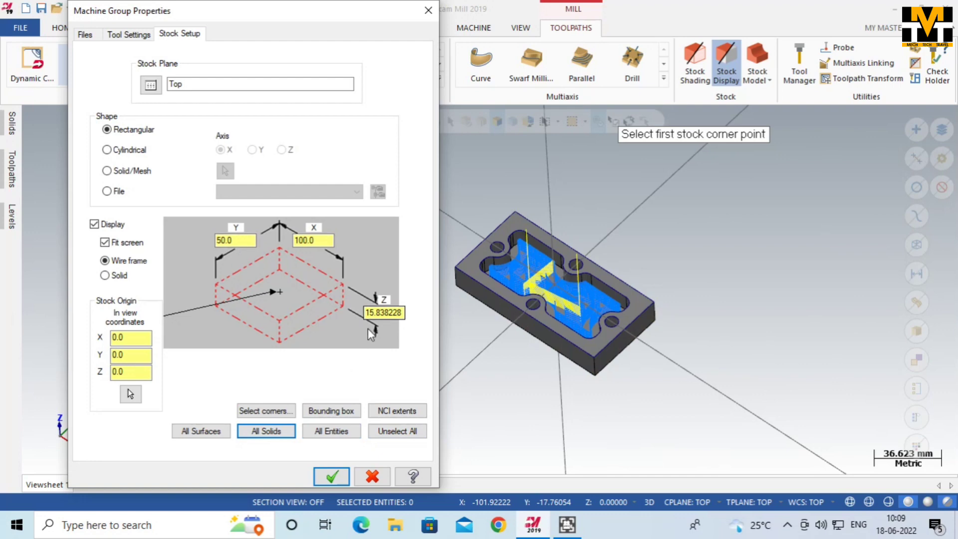
click(397, 431)
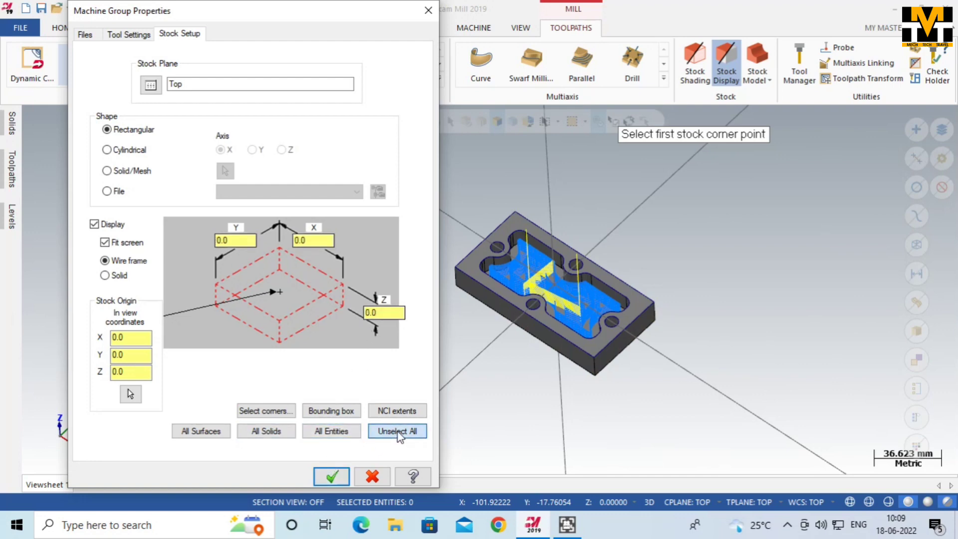
Size the stock with a bounding box around the window-selected plate, 100 by 50 by 15.838 mm, and accept the stock setup.
click(331, 411)
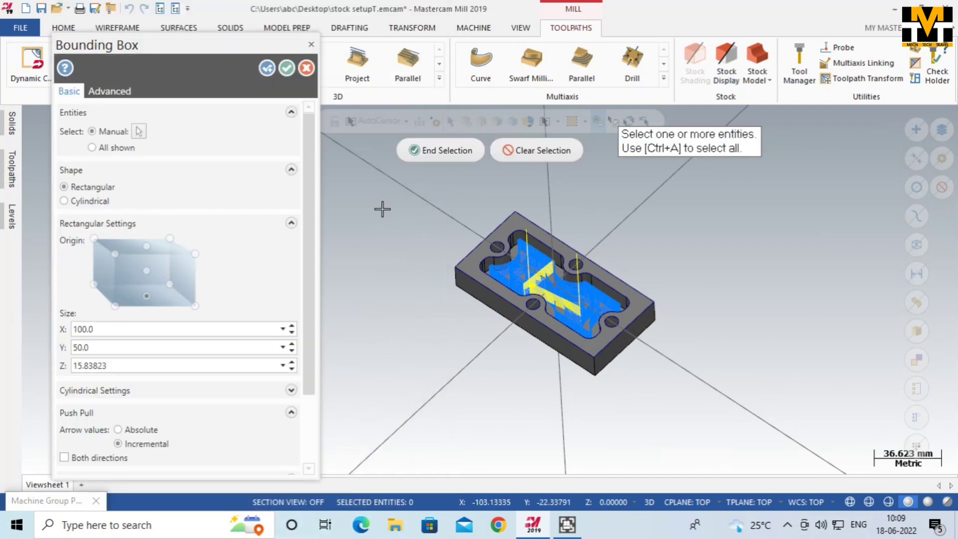
drag(384, 173, 711, 432)
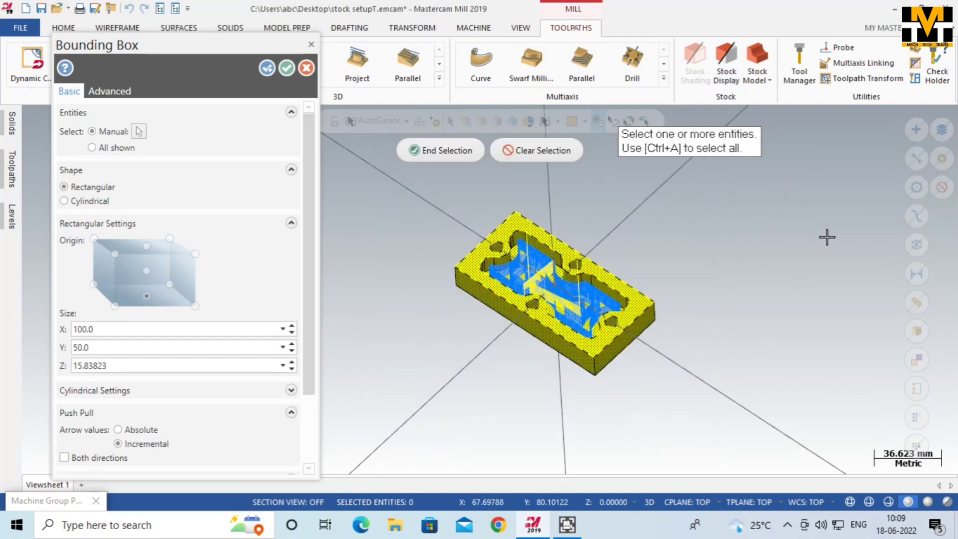
scroll(586, 330, down, 1)
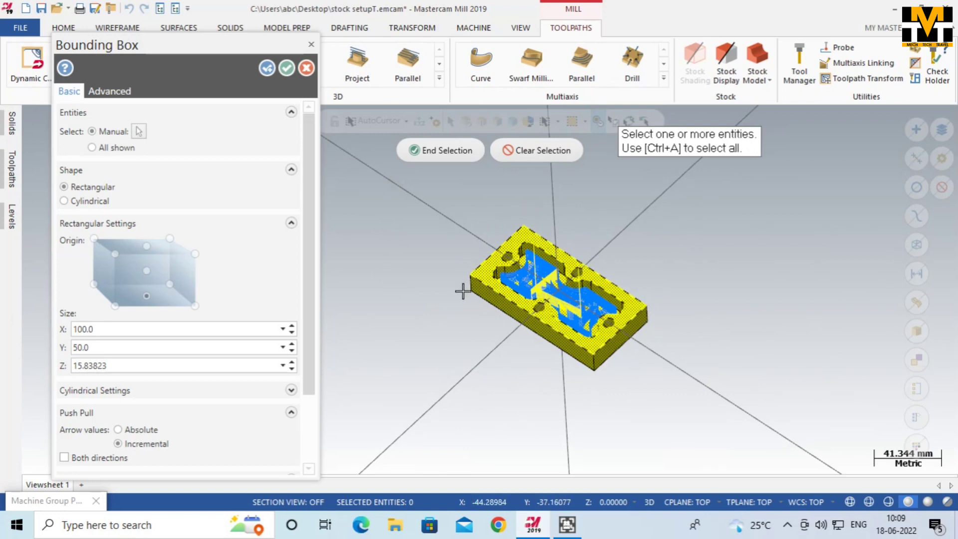
click(439, 152)
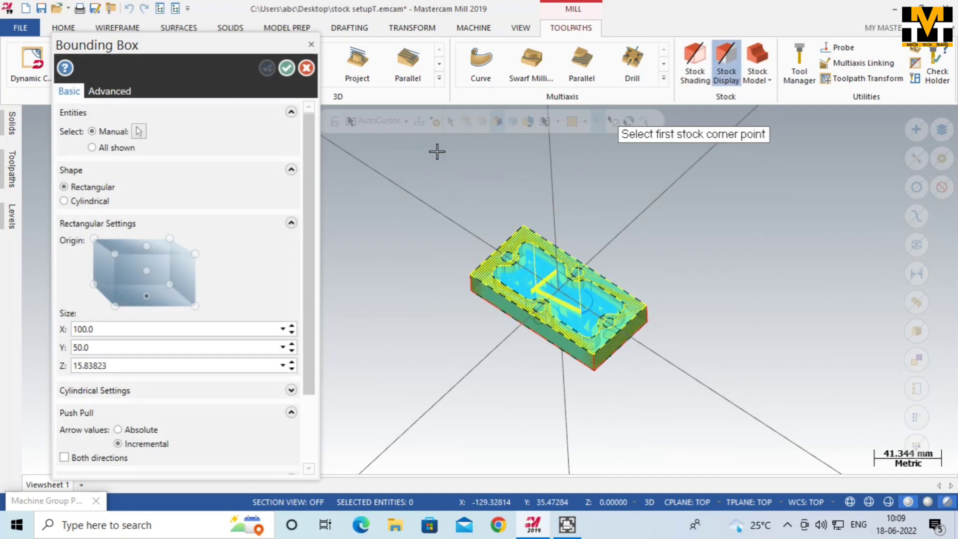
click(290, 74)
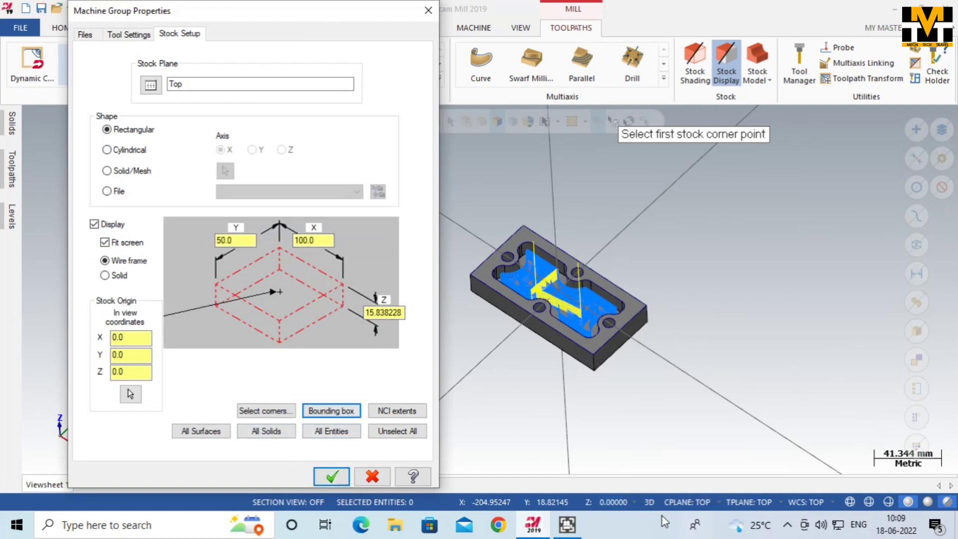
click(331, 476)
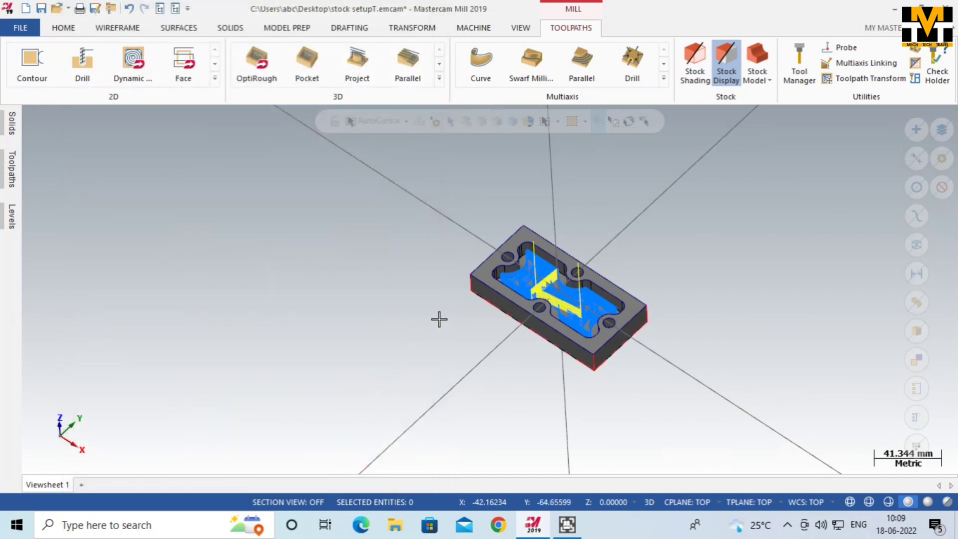
scroll(555, 356, up, 5)
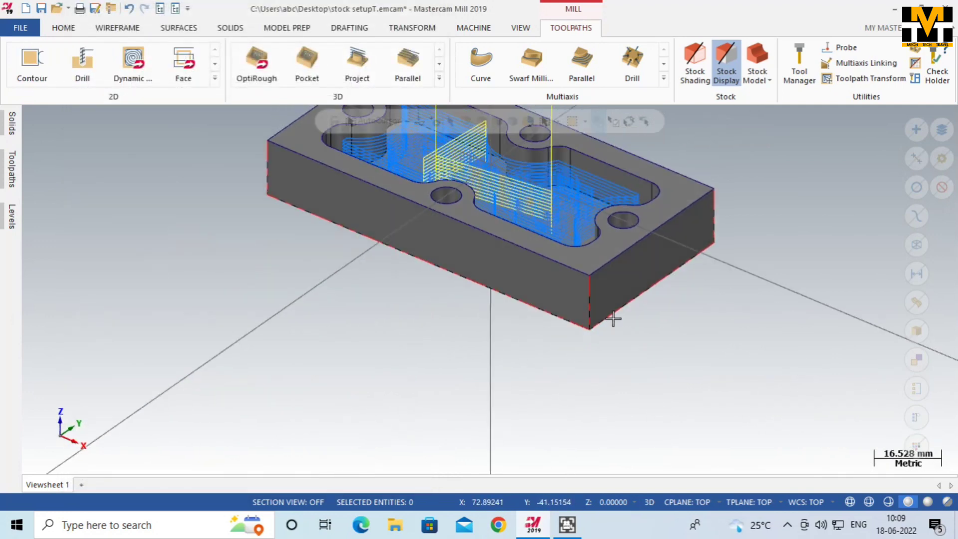
scroll(406, 368, down, 3)
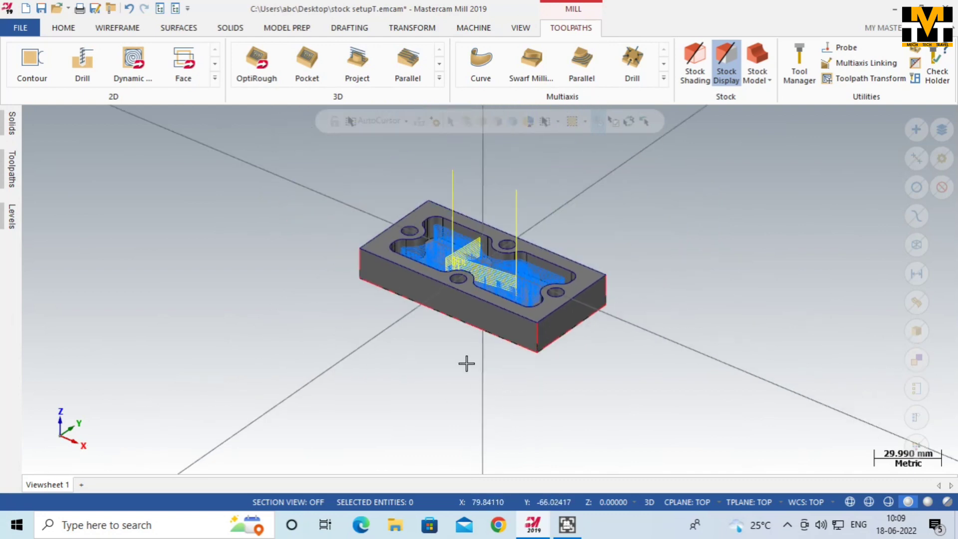
Run the Verify simulation of the pocket operation on the defined stock through to the end.
click(5, 172)
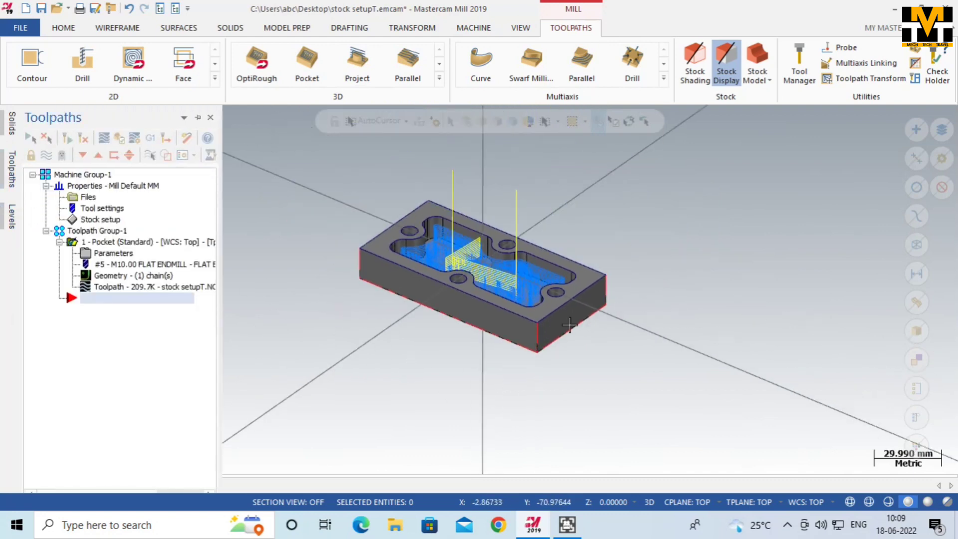
middle_drag(689, 299, 687, 304)
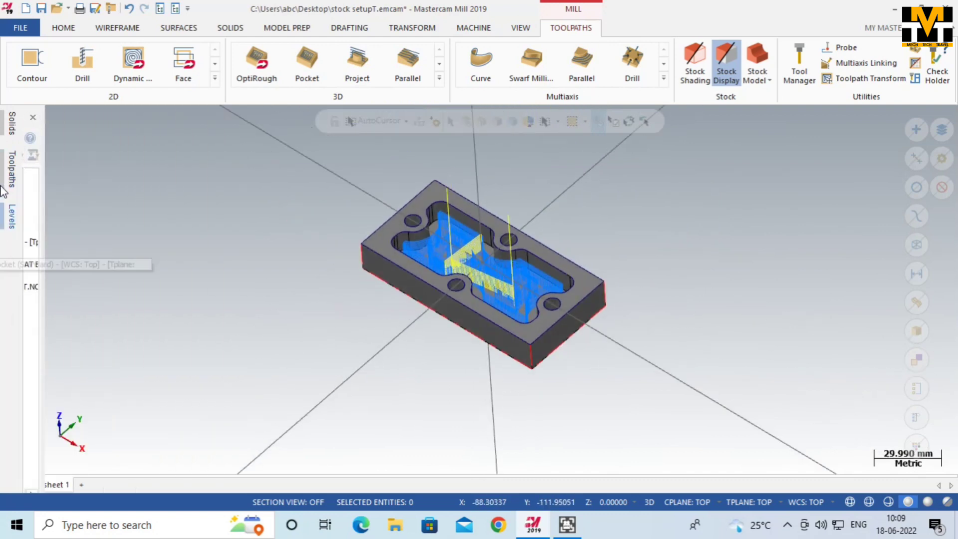
mouse_move(2, 169)
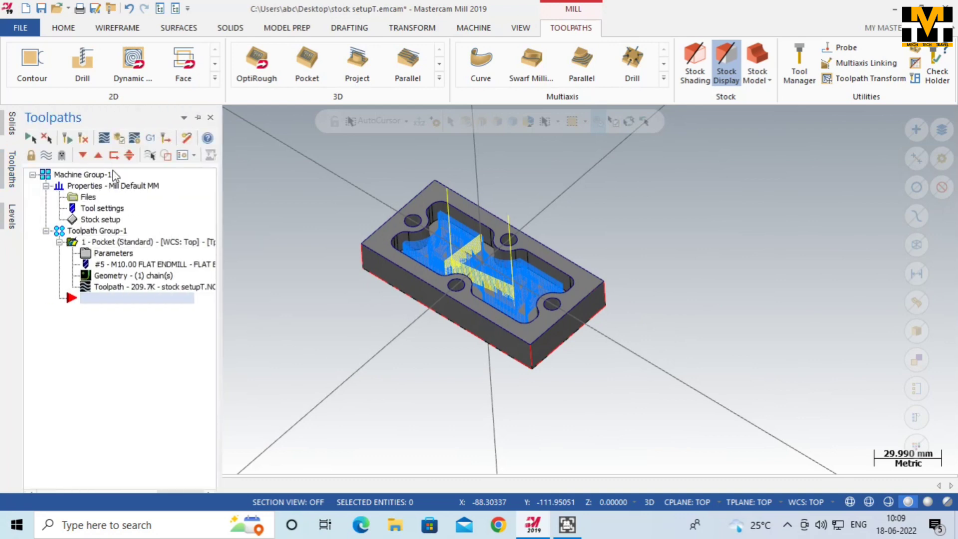
click(120, 139)
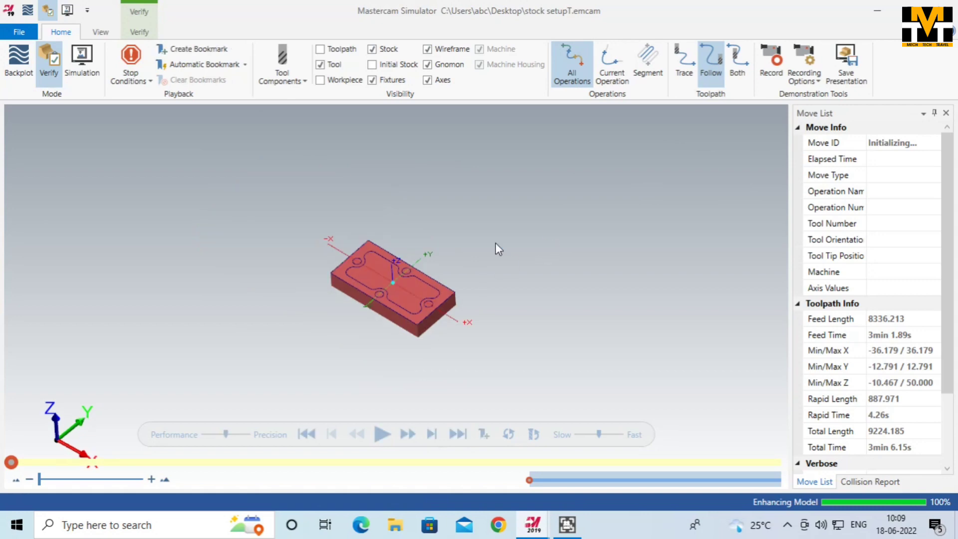
scroll(424, 209, up, 3)
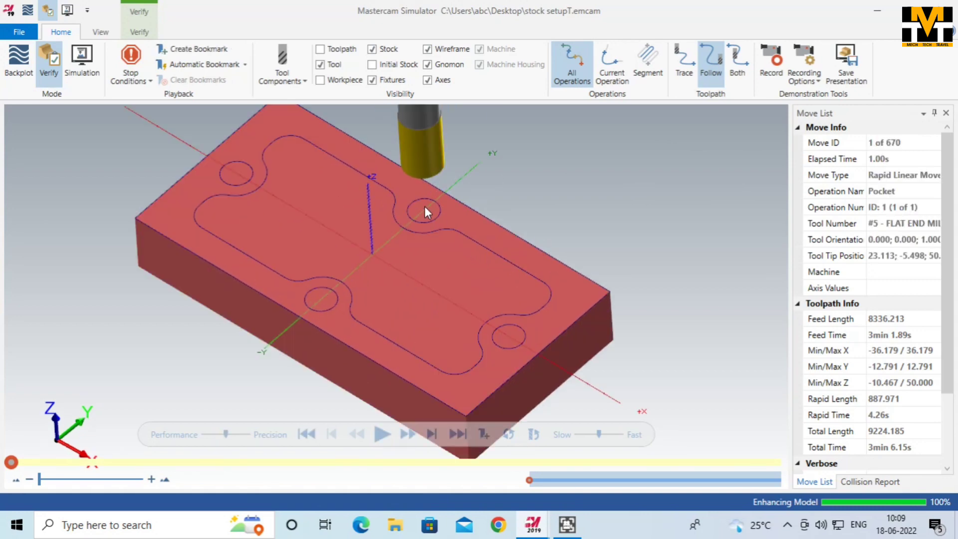
scroll(301, 231, down, 1)
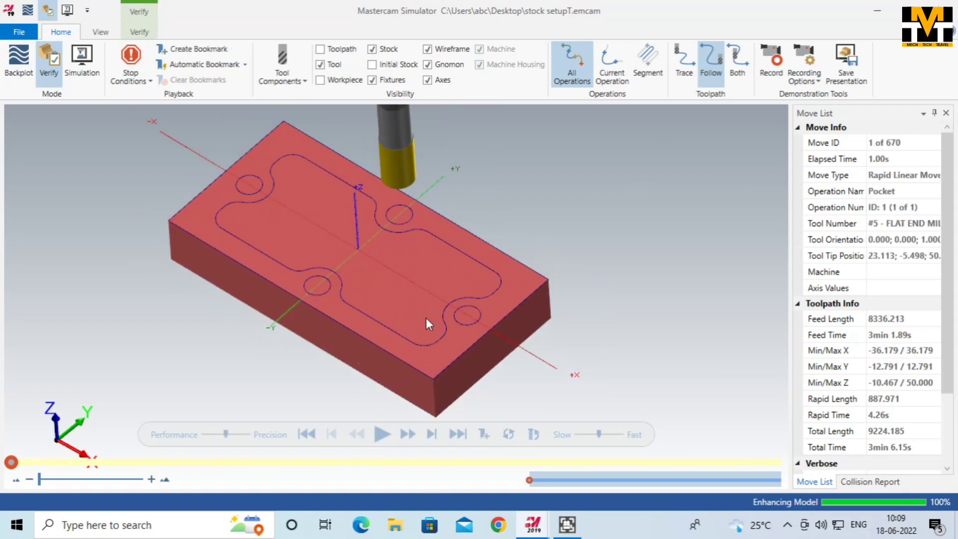
click(382, 430)
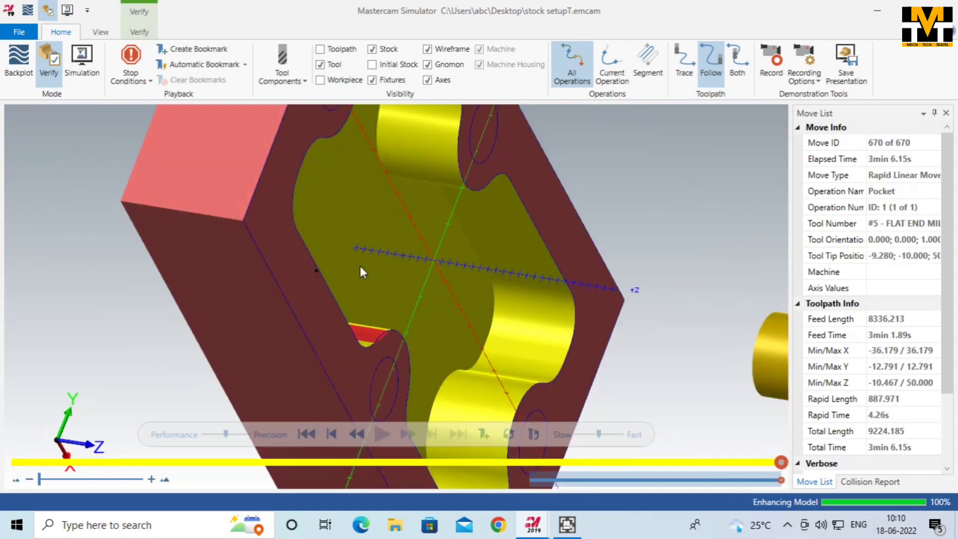
Inspect the pocket wall beside the corner-hole bosses in the verified stock for rapid-move collisions, and close the simulator.
middle_drag(360, 265, 250, 171)
scroll(271, 174, up, 3)
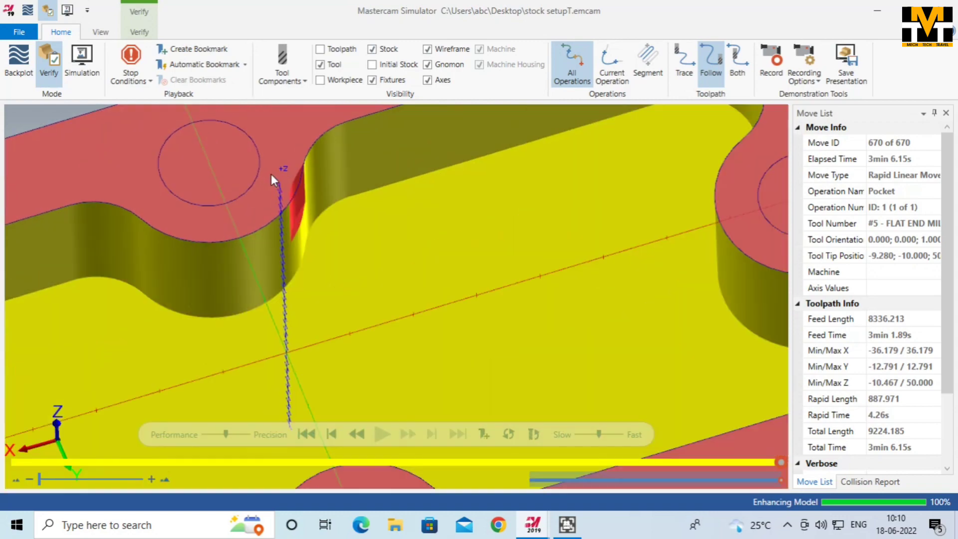
scroll(271, 174, up, 2)
scroll(374, 248, down, 5)
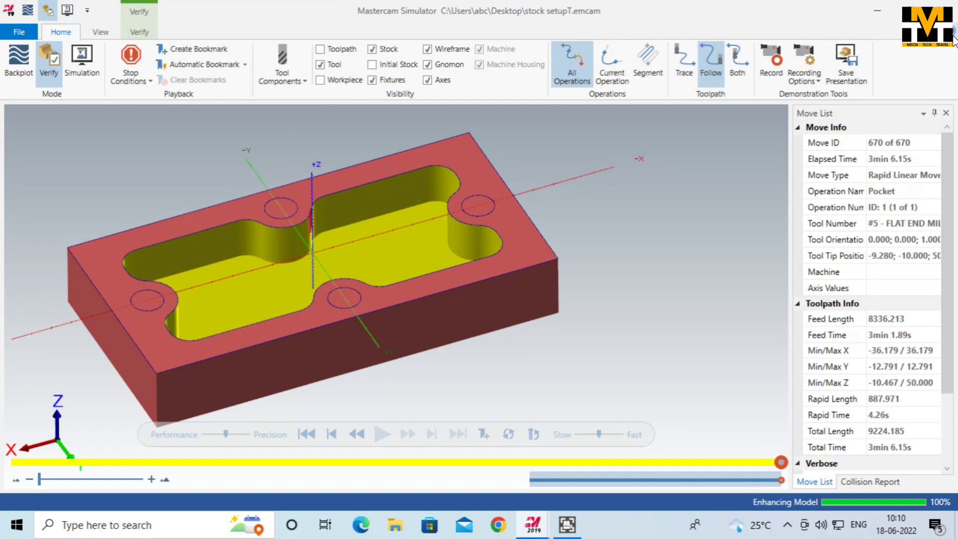
click(946, 9)
Set the pocket operation's 5.0 retract height to Absolute in the linking parameters and regenerate the toolpath.
mouse_move(1, 177)
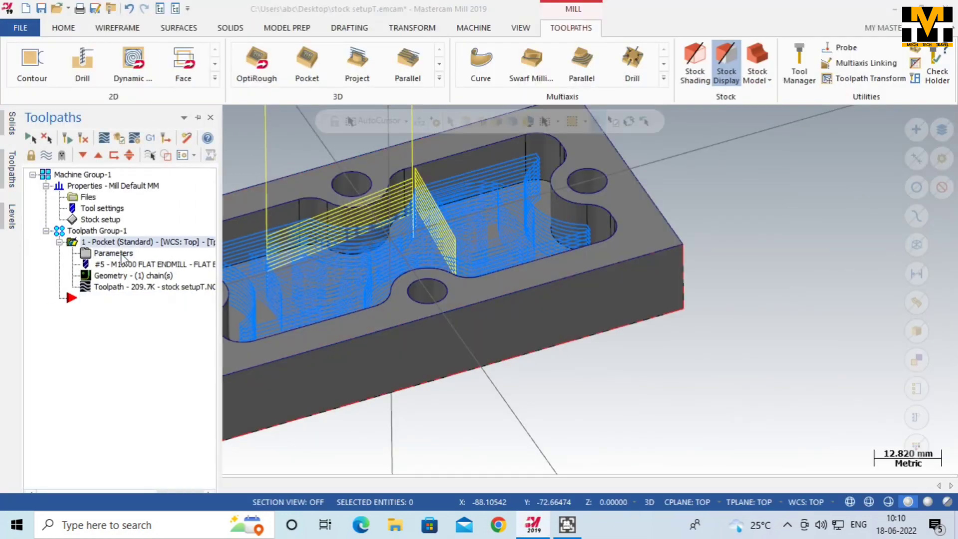
click(123, 257)
click(766, 174)
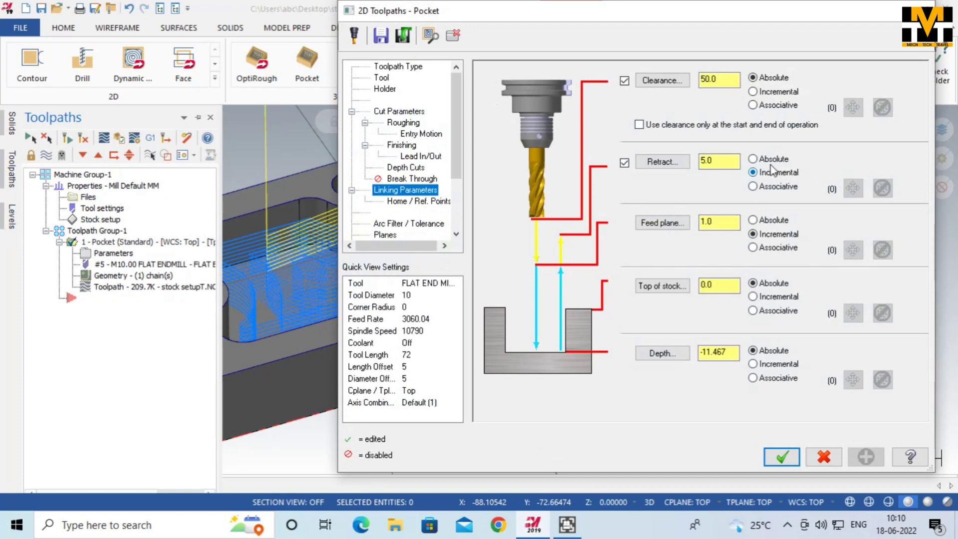
click(753, 159)
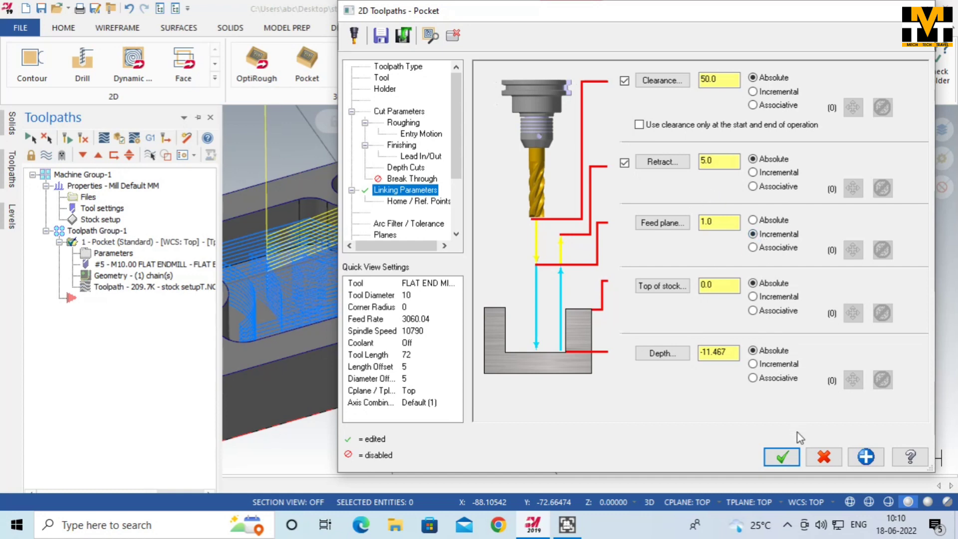
click(782, 456)
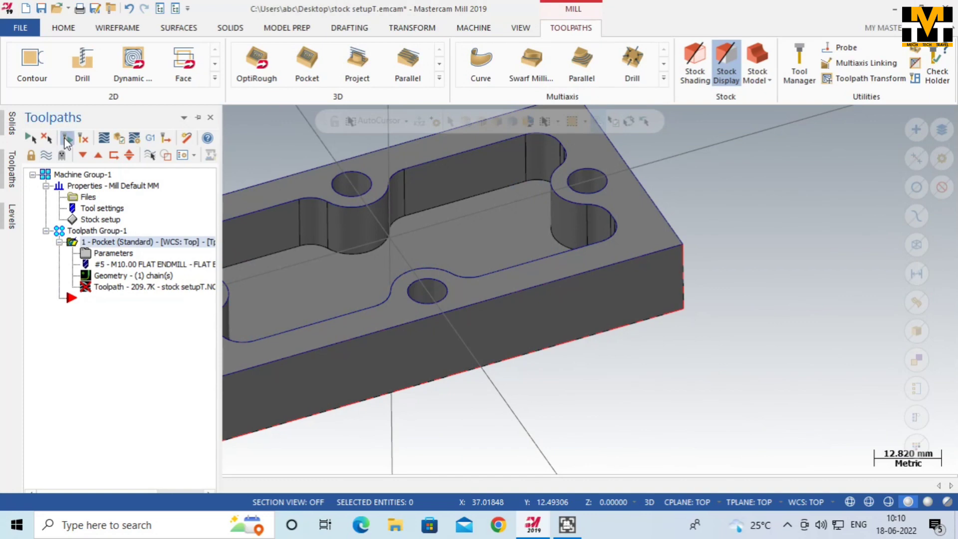
click(66, 139)
Verify the regenerated pocket toolpath through to the end and examine the pocket walls and floor from several angles.
click(120, 139)
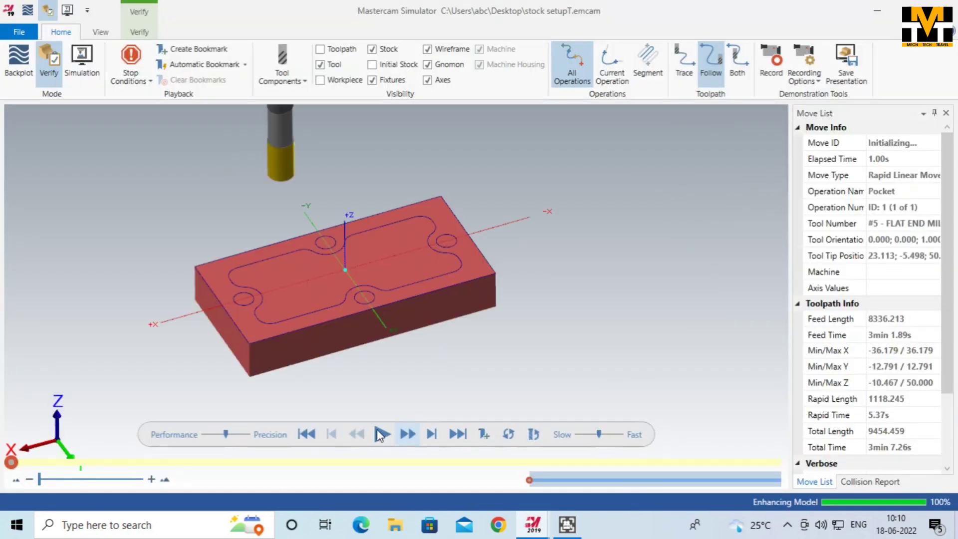
click(380, 434)
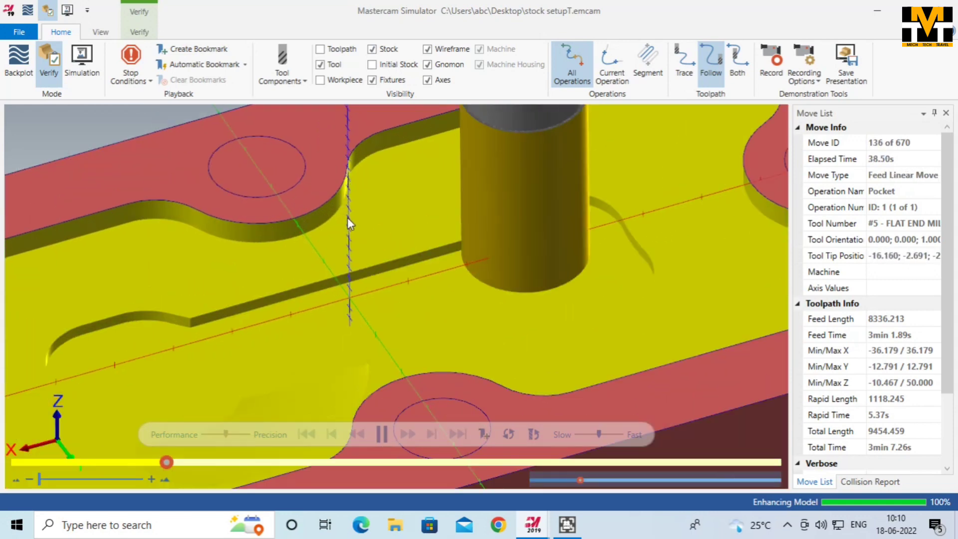
scroll(346, 226, down, 5)
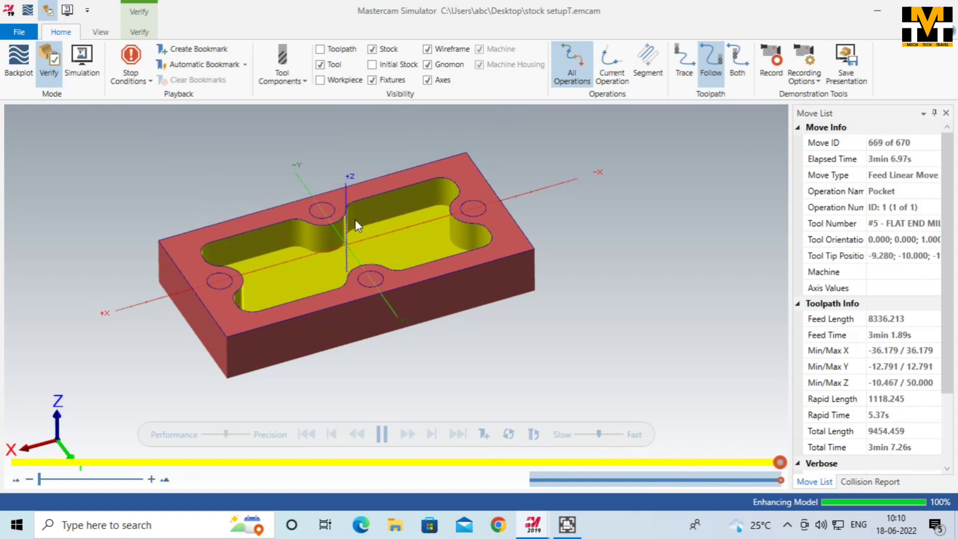
middle_drag(338, 222, 272, 301)
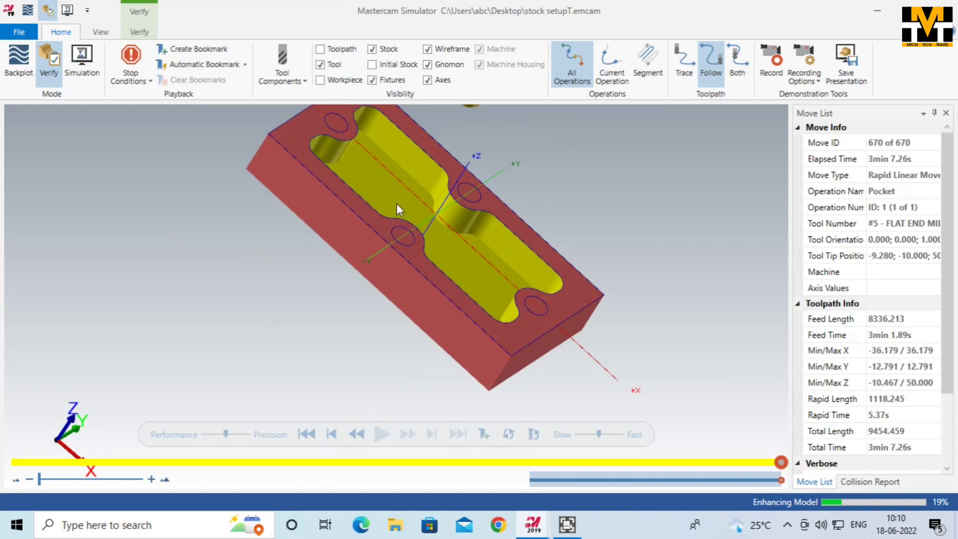
middle_drag(397, 205, 431, 258)
scroll(369, 299, up, 5)
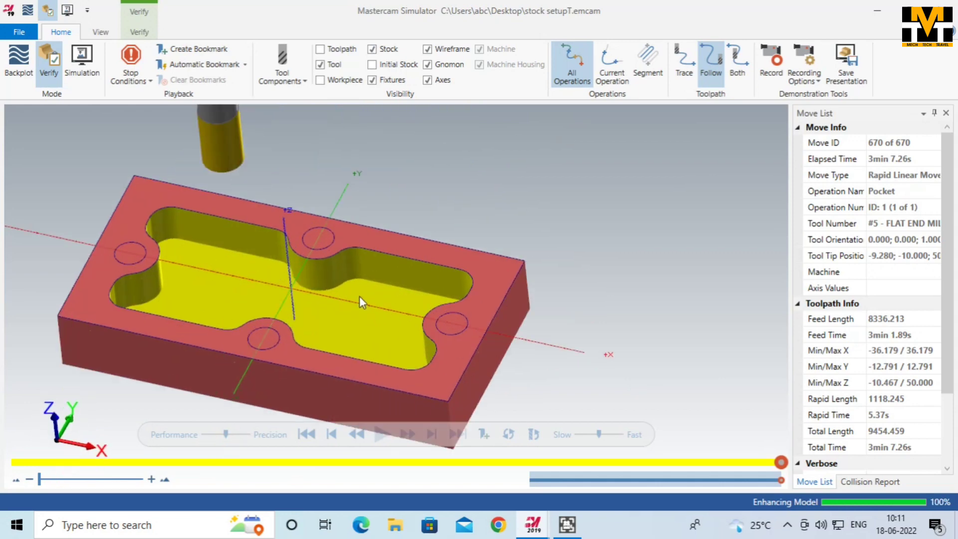